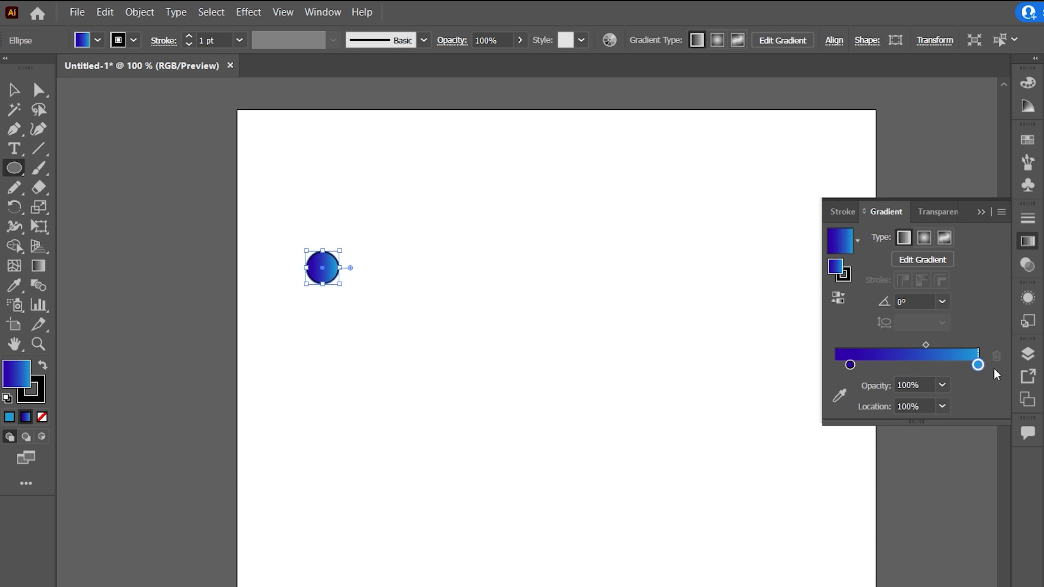
- Move the circle's gradient midpoint to about 45% and set the dark purple stop to about 57% saturation and 89% brightness in HSB
left_click_drag(919, 343, 905, 341)
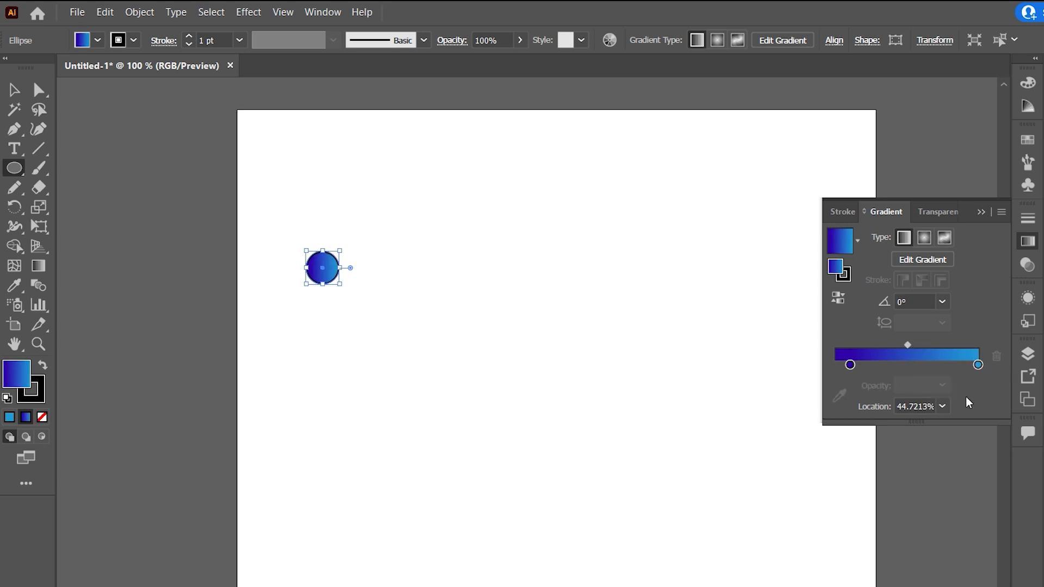
double_click(850, 366)
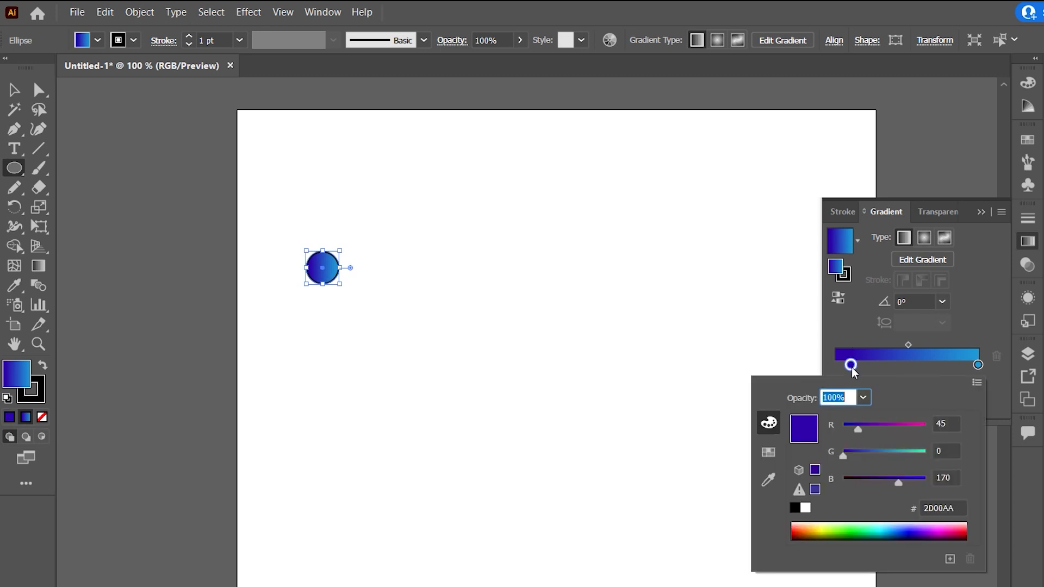
left_click(978, 383)
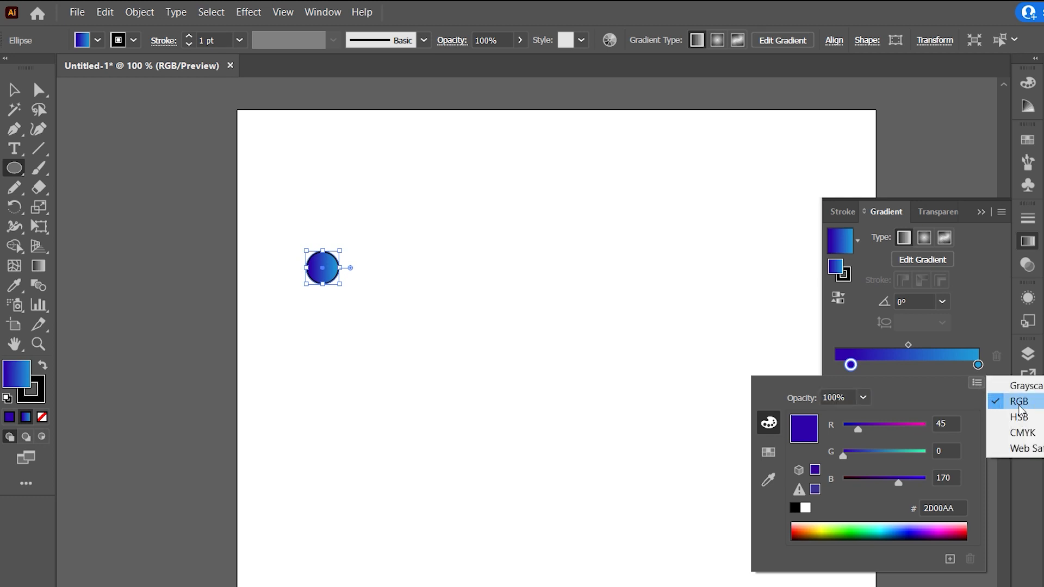
left_click(1015, 417)
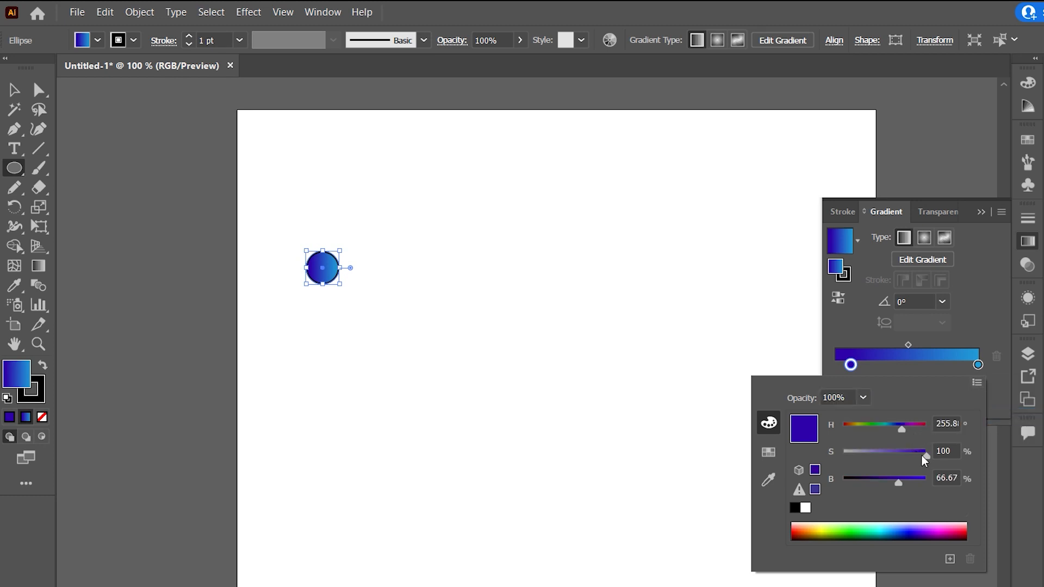
left_click_drag(921, 455, 921, 480)
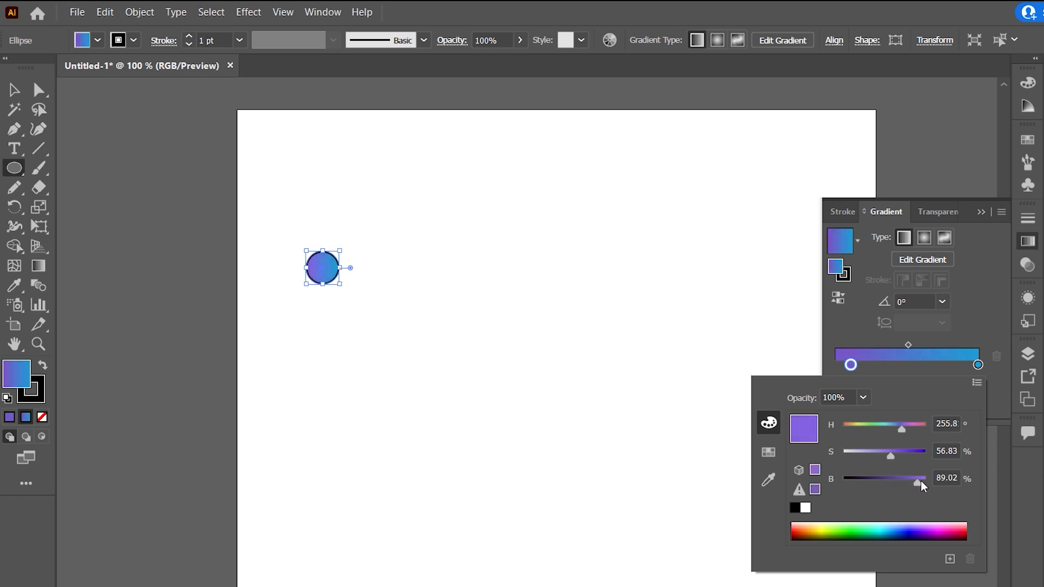
left_click(974, 318)
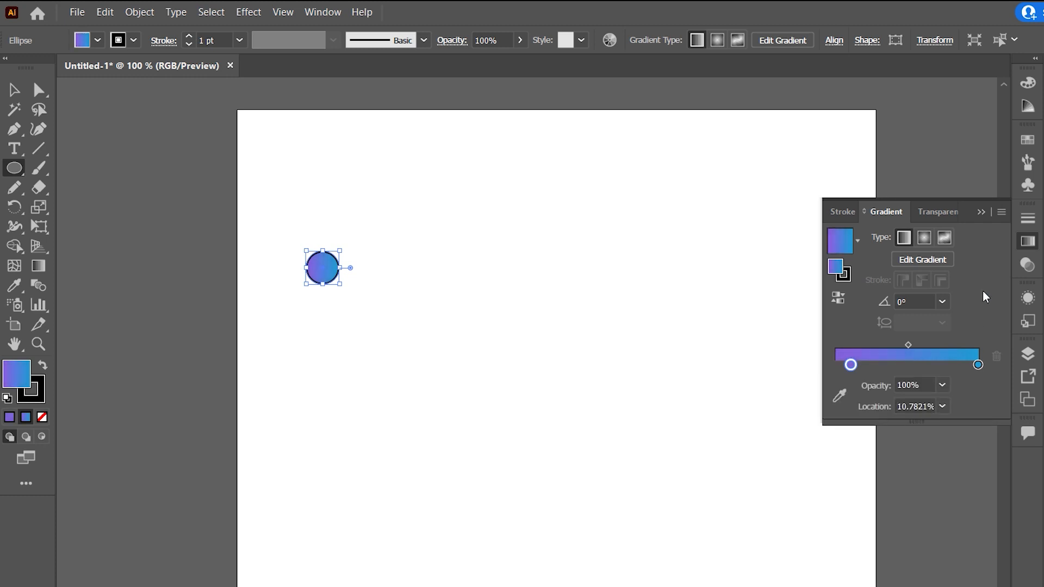
- Remove the stroke from the gradient circle
left_click(3, 92)
left_click(536, 270)
left_click(333, 278)
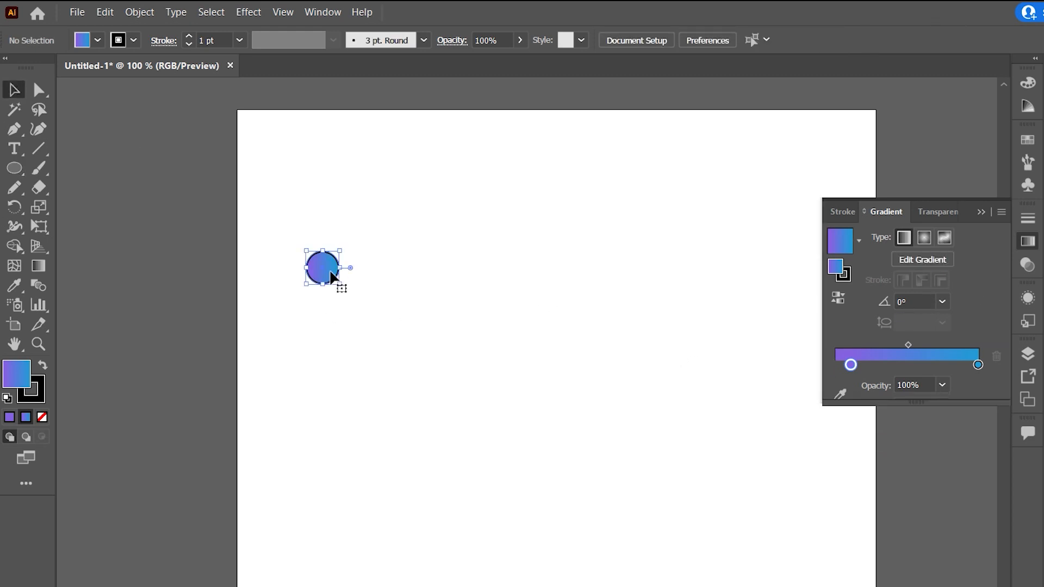
left_click(24, 401)
left_click(42, 417)
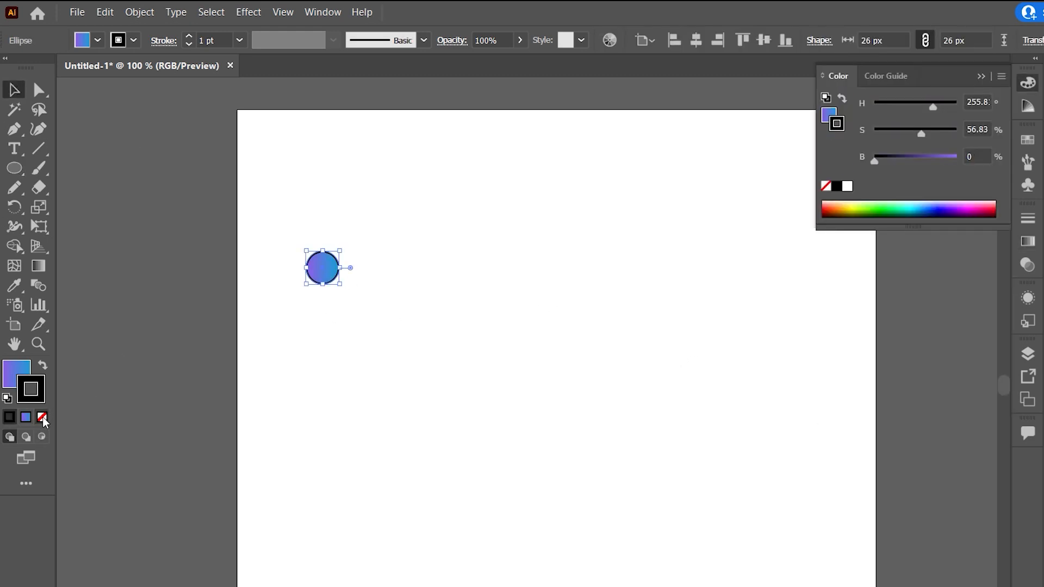
left_click(393, 302)
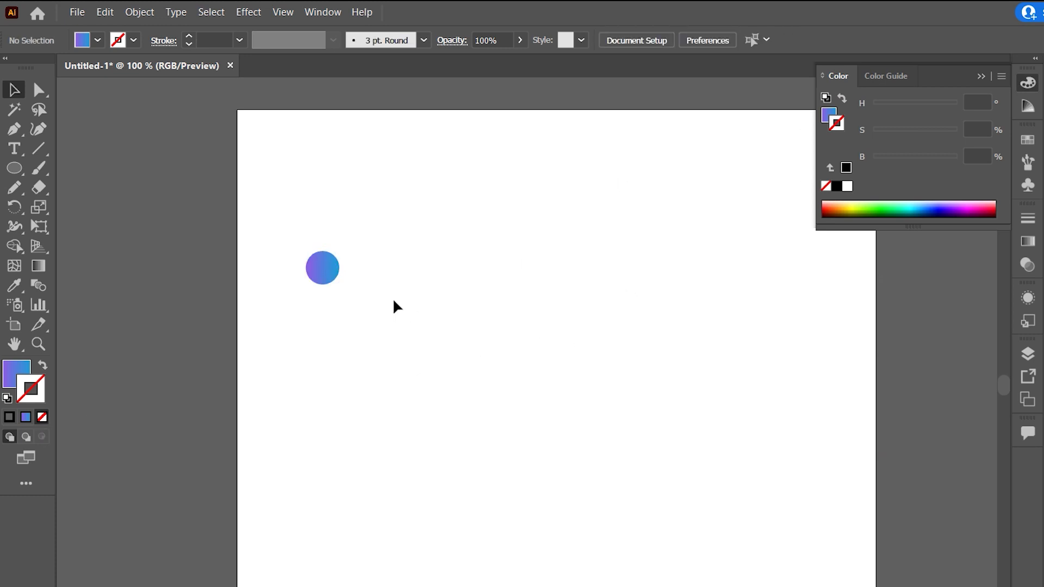
- Place a copy of the gradient circle level with the original, to its right, and blend the two circles
left_click_drag(331, 280, 472, 275)
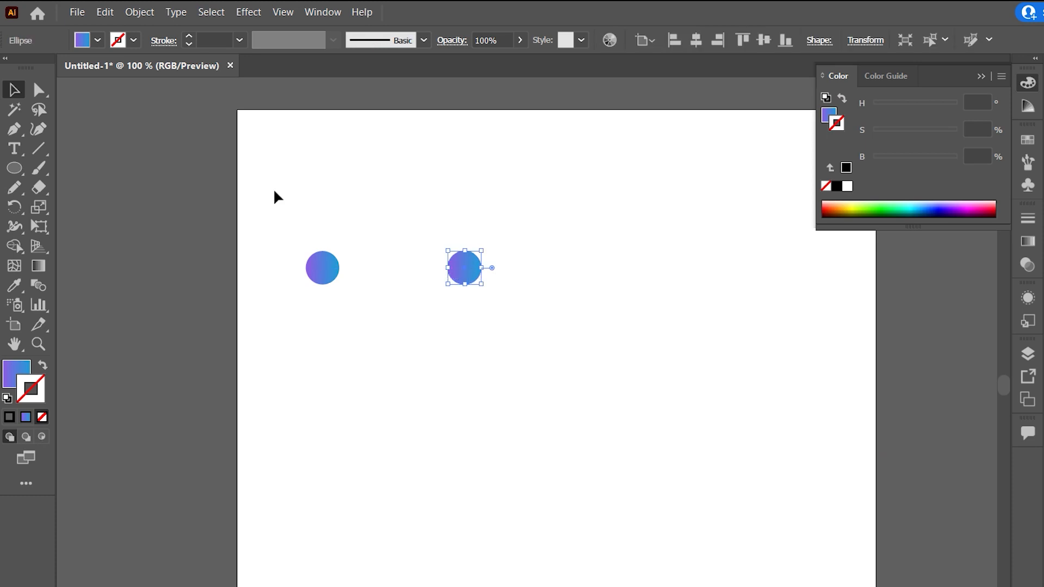
left_click_drag(234, 183, 623, 320)
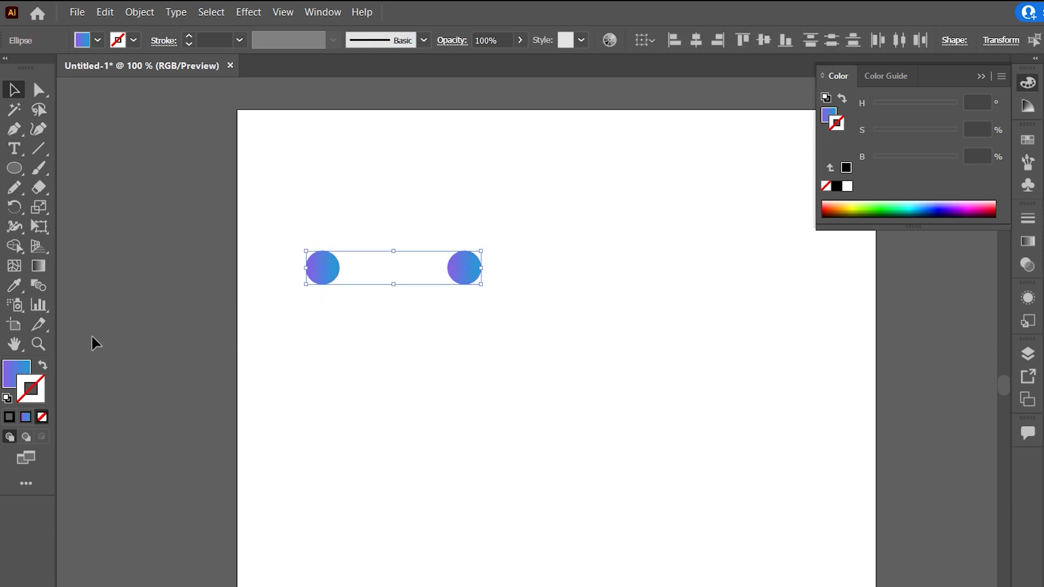
left_click(35, 289)
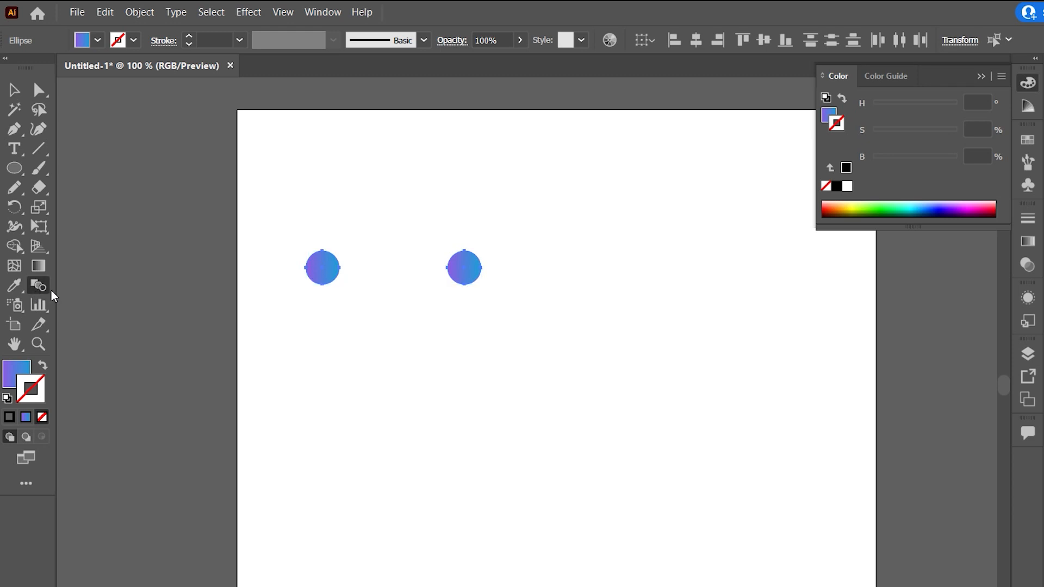
left_click(337, 272)
left_click(468, 267)
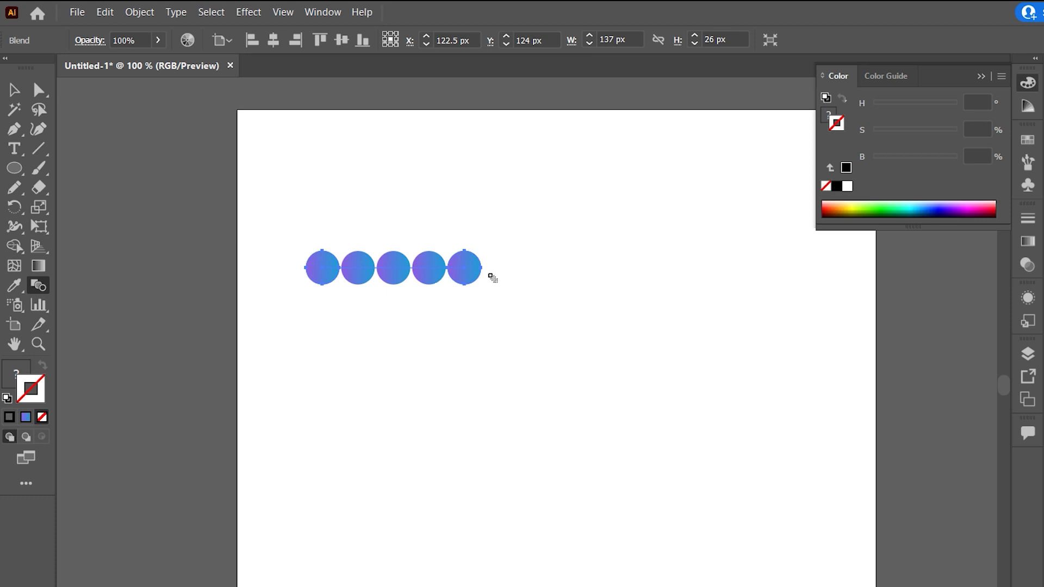
- Set the blend's spacing to 300 specified steps and move the blend near the artboard's top edge
double_click(38, 285)
left_click_drag(625, 272, 722, 283)
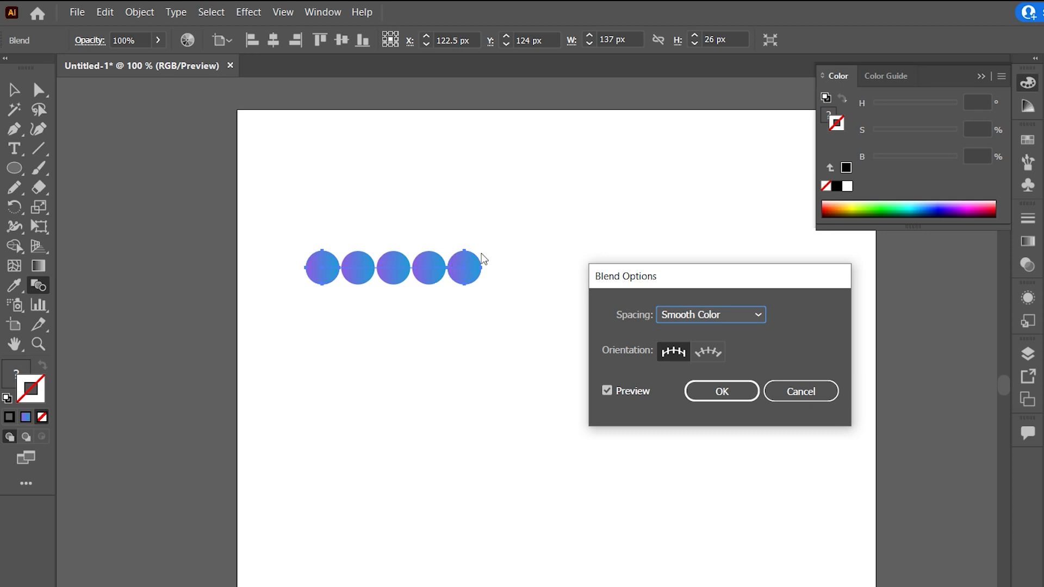
left_click(714, 315)
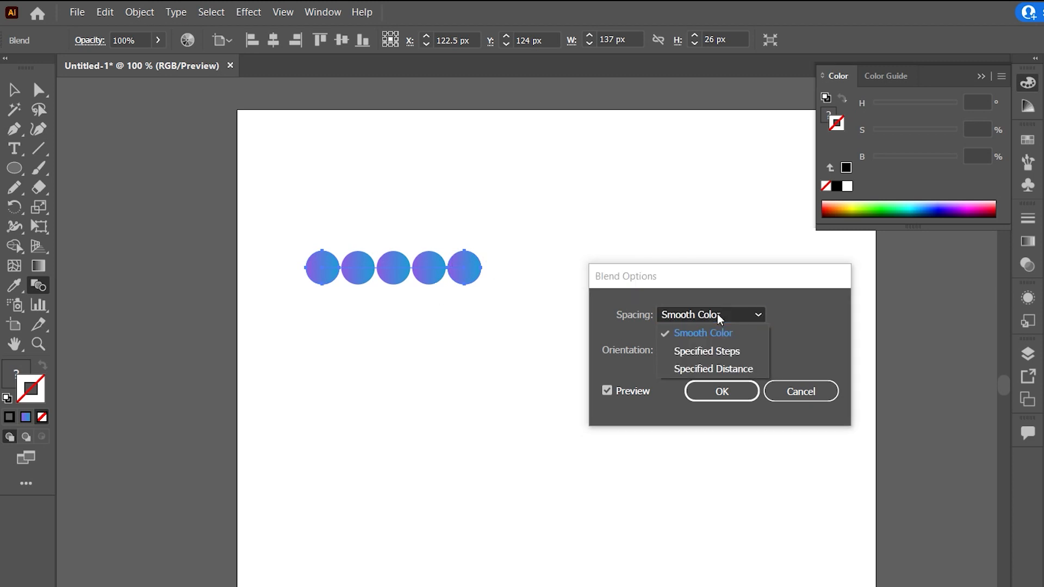
left_click(710, 352)
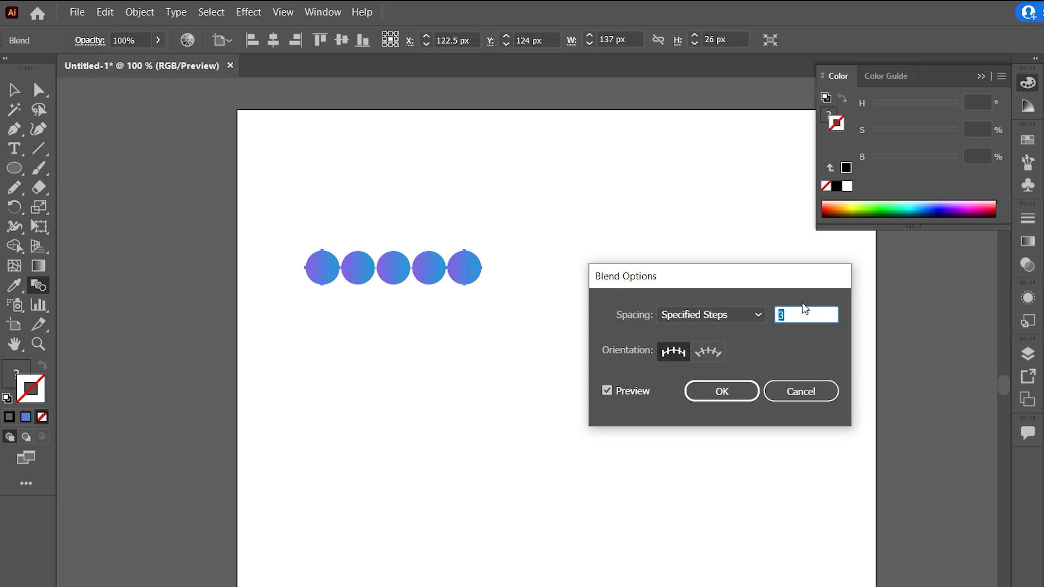
type("300")
left_click(698, 395)
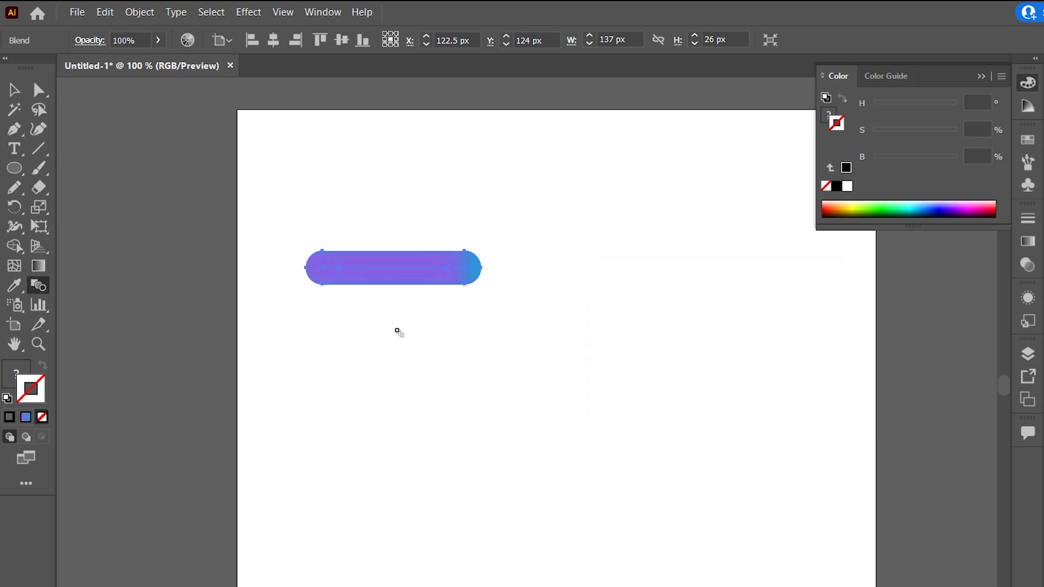
left_click(14, 89)
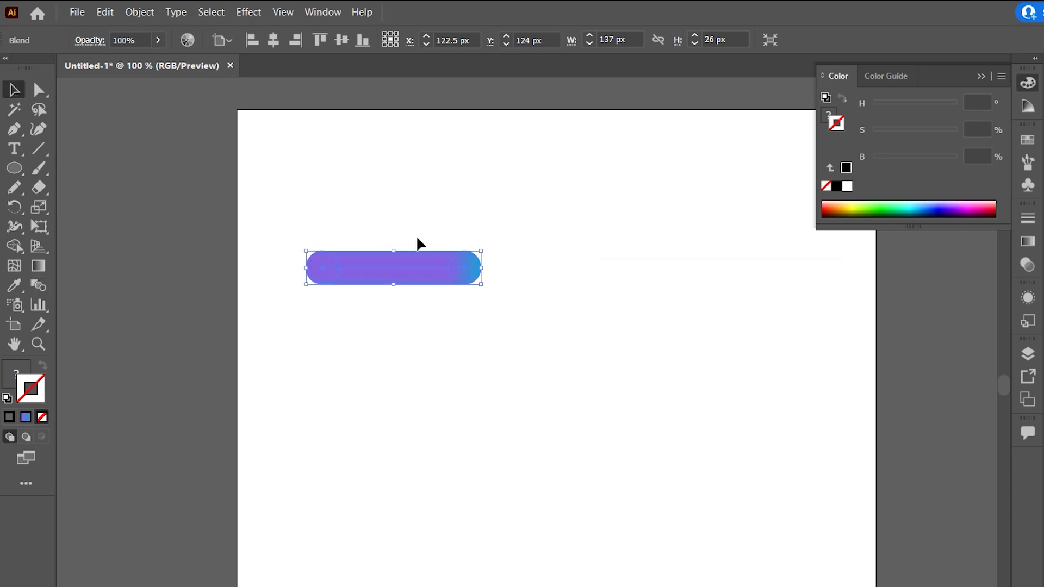
left_click_drag(424, 272, 417, 151)
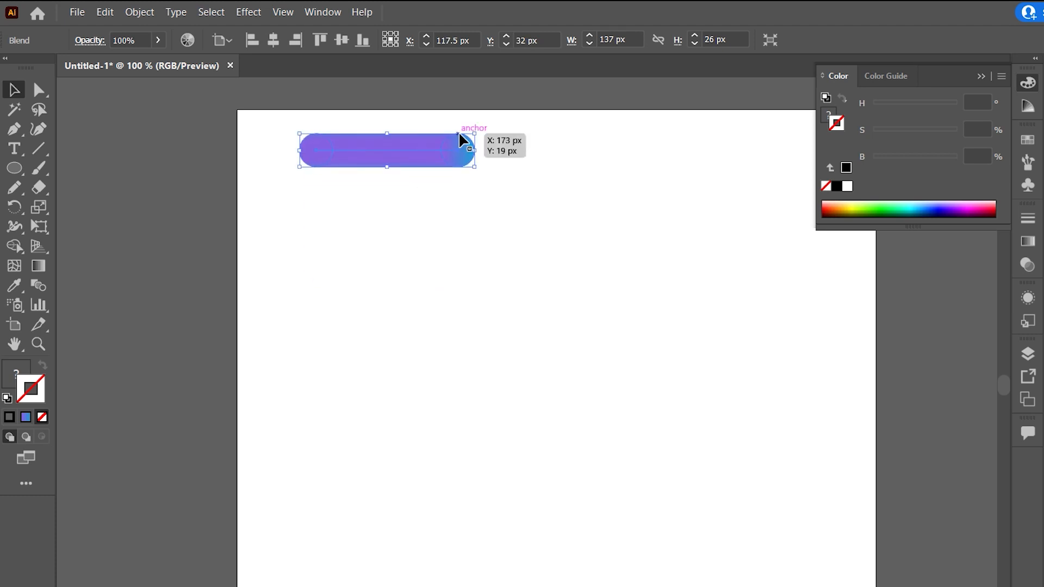
- Set the Pencil tool's fidelity to the Smooth end and turn off Keep selected
left_click(17, 195)
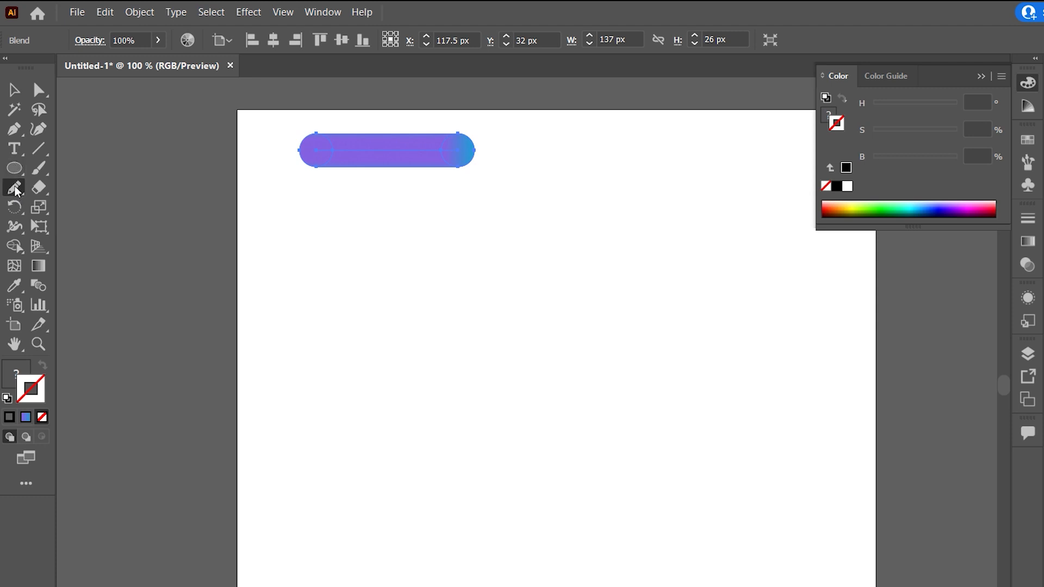
right_click(16, 193)
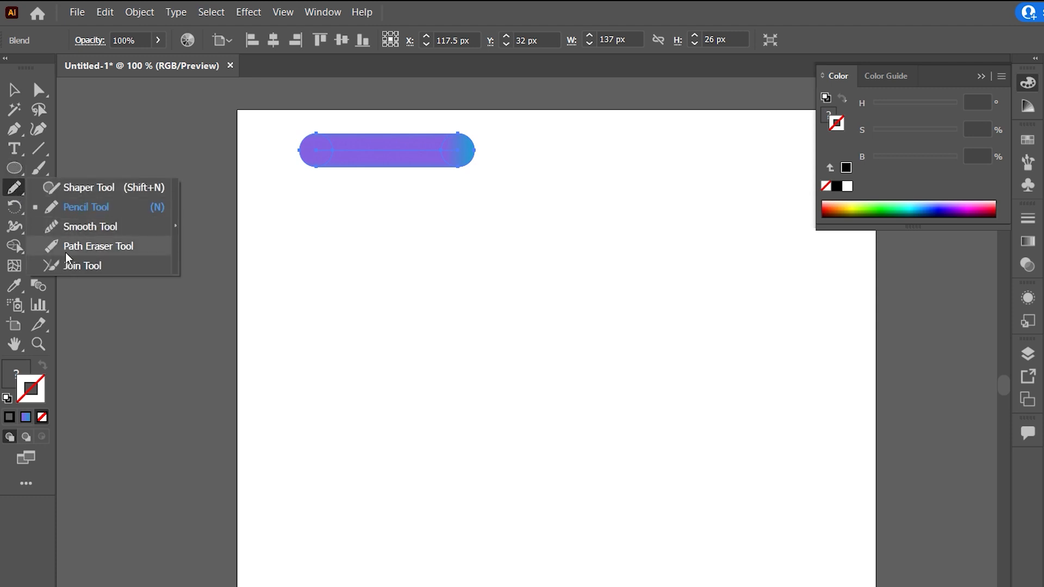
left_click(109, 192)
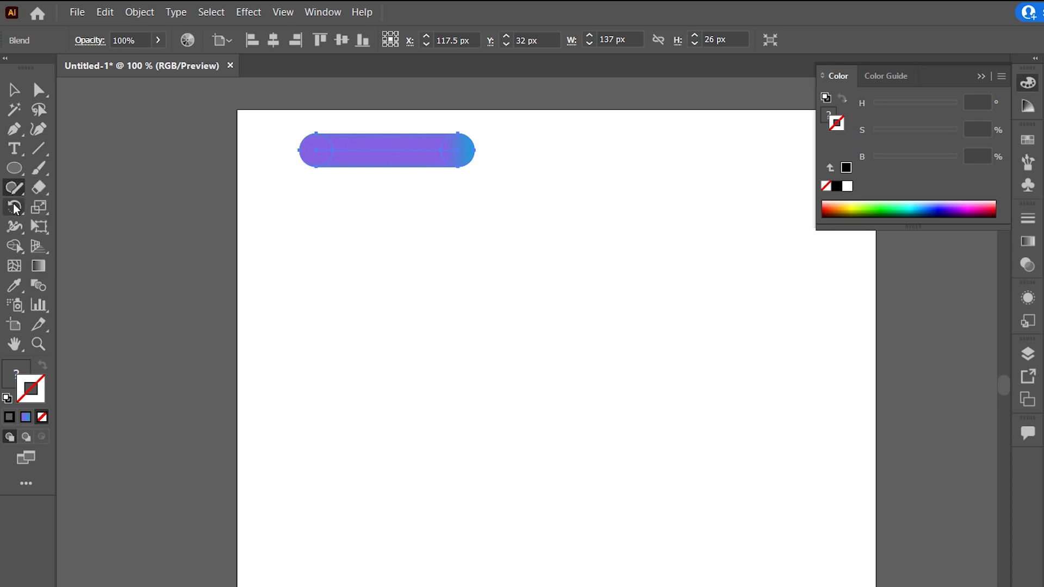
right_click(20, 190)
left_click(102, 208)
double_click(15, 187)
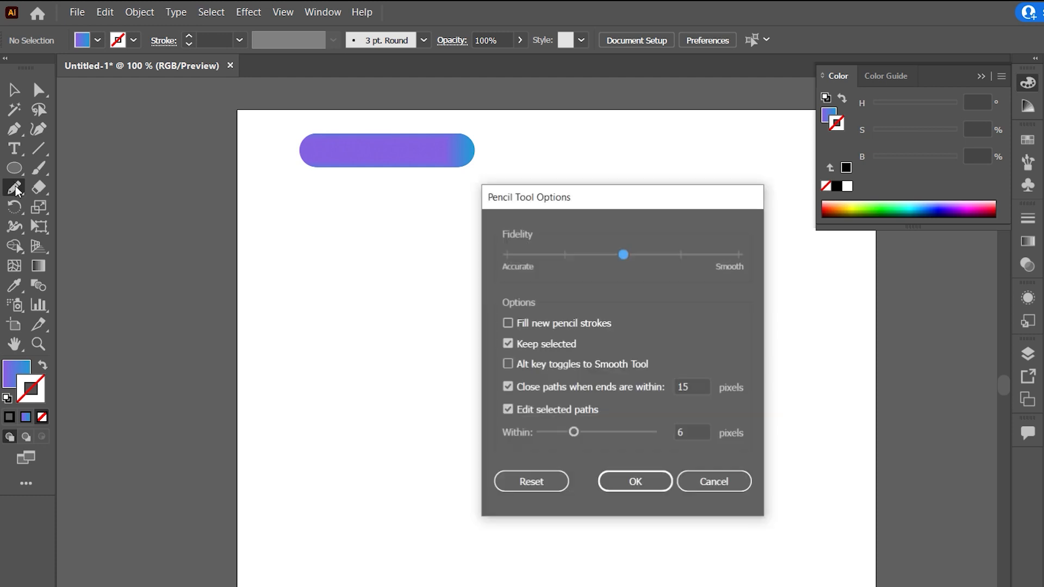
left_click_drag(624, 254, 819, 256)
left_click(556, 344)
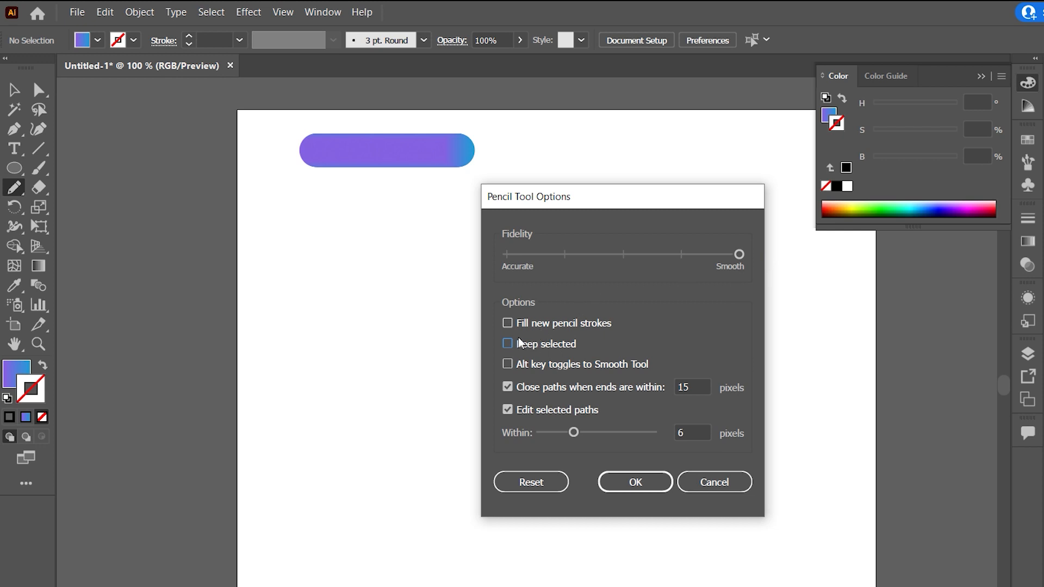
left_click(637, 484)
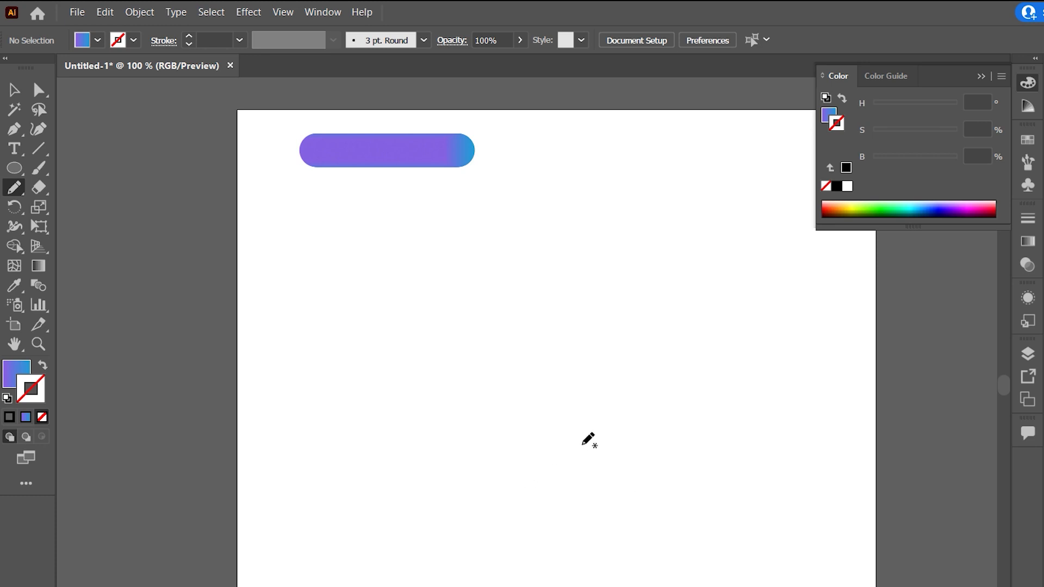
- Draw a freehand letter h and, beside it, a closed loop with a curved tail using the Pencil tool below the blend
mouse_move(380, 231)
left_mouse_down()
mouse_move(364, 418)
mouse_move(378, 346)
mouse_move(423, 426)
mouse_move(456, 438)
mouse_move(462, 430)
left_mouse_up()
mouse_move(481, 299)
left_mouse_down()
mouse_move(470, 336)
mouse_move(501, 348)
mouse_move(506, 321)
mouse_move(477, 313)
left_mouse_up()
left_click(14, 90)
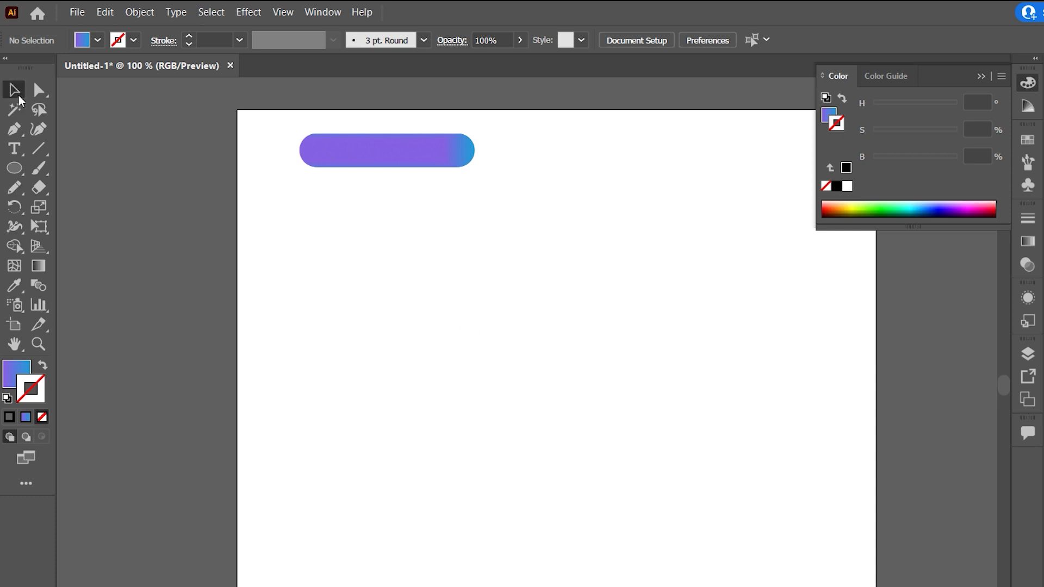
left_click_drag(235, 239, 670, 453)
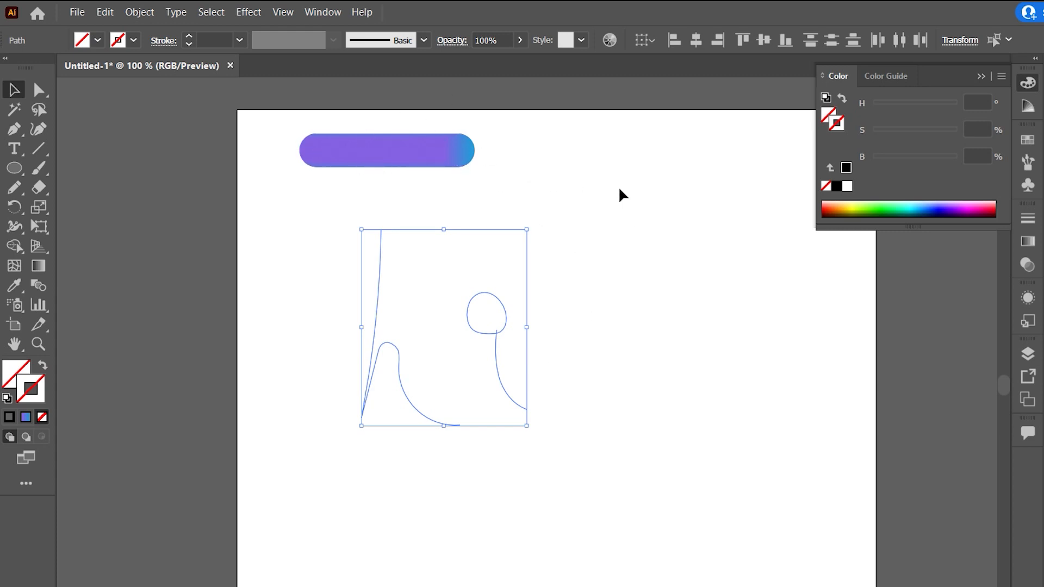
key("Delete")
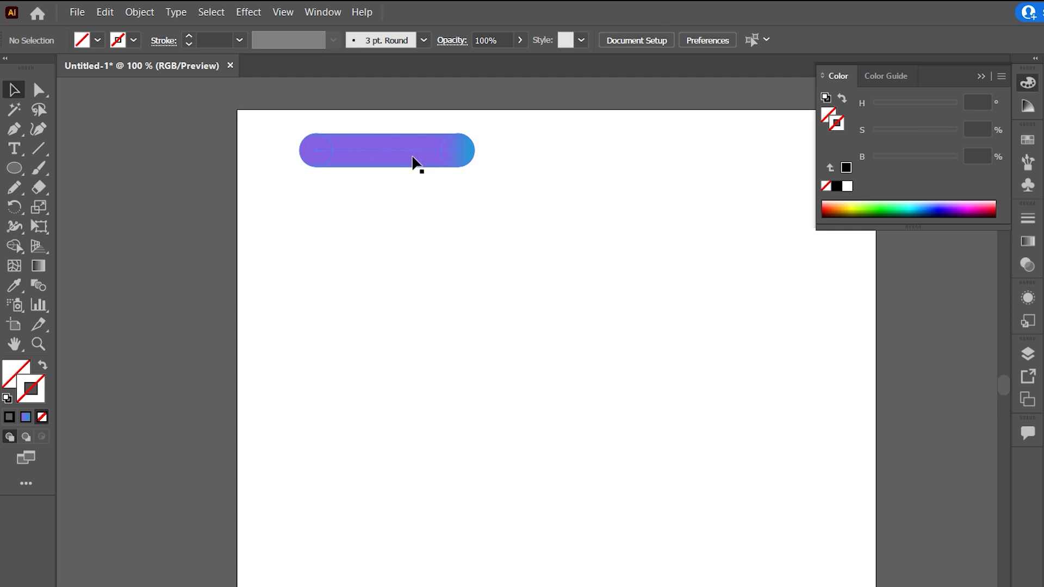
- Place a full-size copy of the gradient blend outside the artboard, beyond its left edge
scroll(468, 232, "up", 2)
left_click_drag(427, 202, 100, 156)
left_click(452, 196)
- Scale the blend on the artboard down to about 84 × 16 px and duplicate it 25 px above
left_click_drag(475, 180, 384, 170)
left_click(512, 213)
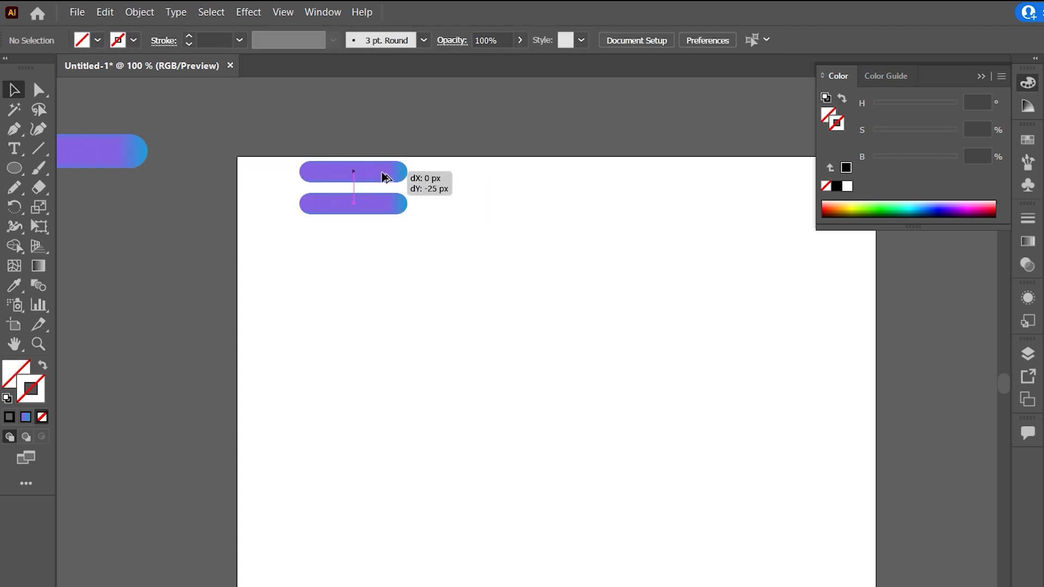
left_click(386, 203)
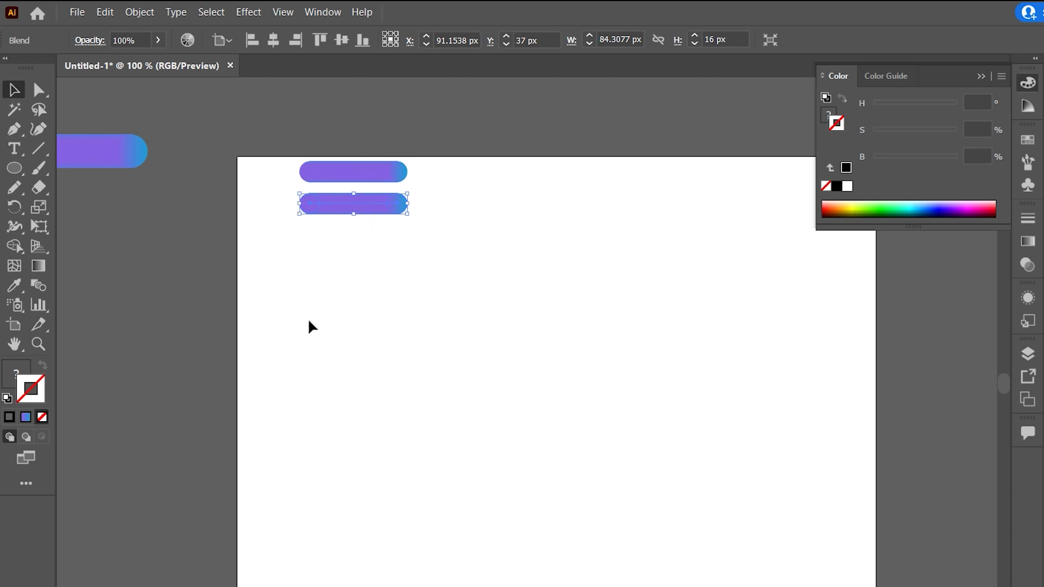
- Give all the freehand pencil paths a solid black 1 pt stroke
left_click_drag(243, 301, 680, 495)
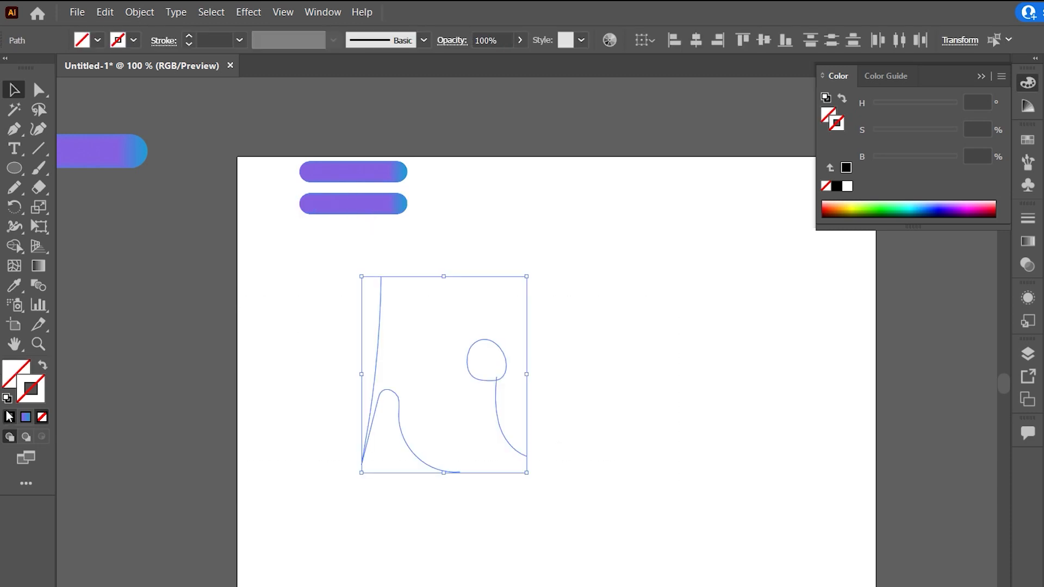
left_click(15, 414)
left_click(605, 367)
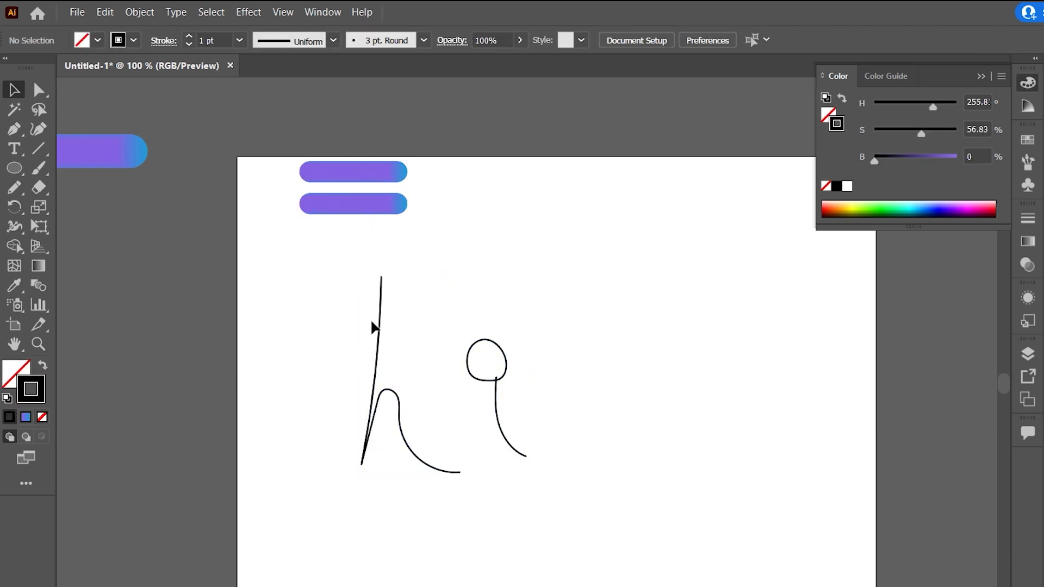
- Replace the spine of the lower small gradient blend with the freehand h path
left_click(385, 213)
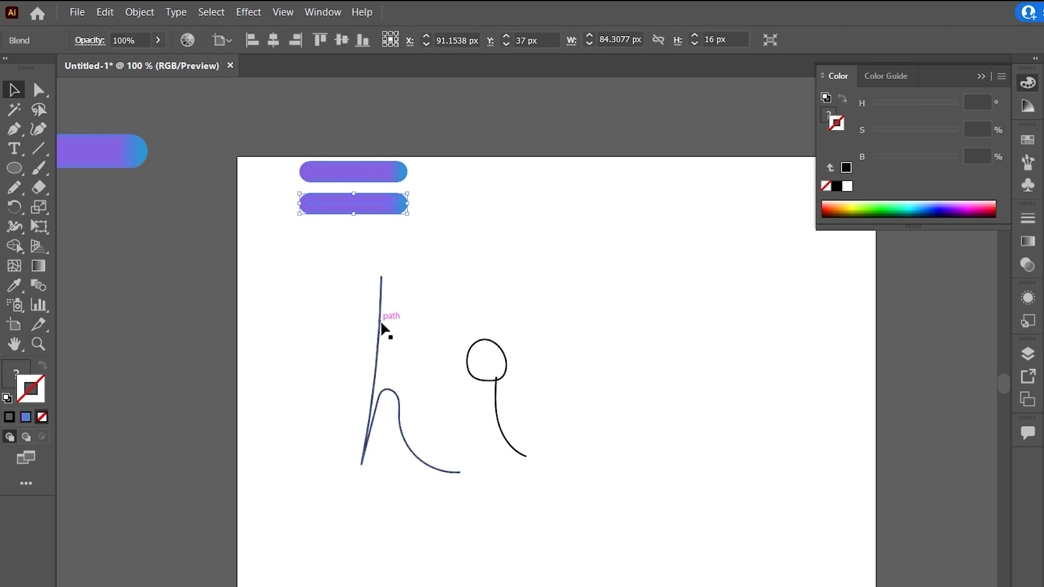
left_click(379, 321, "shift")
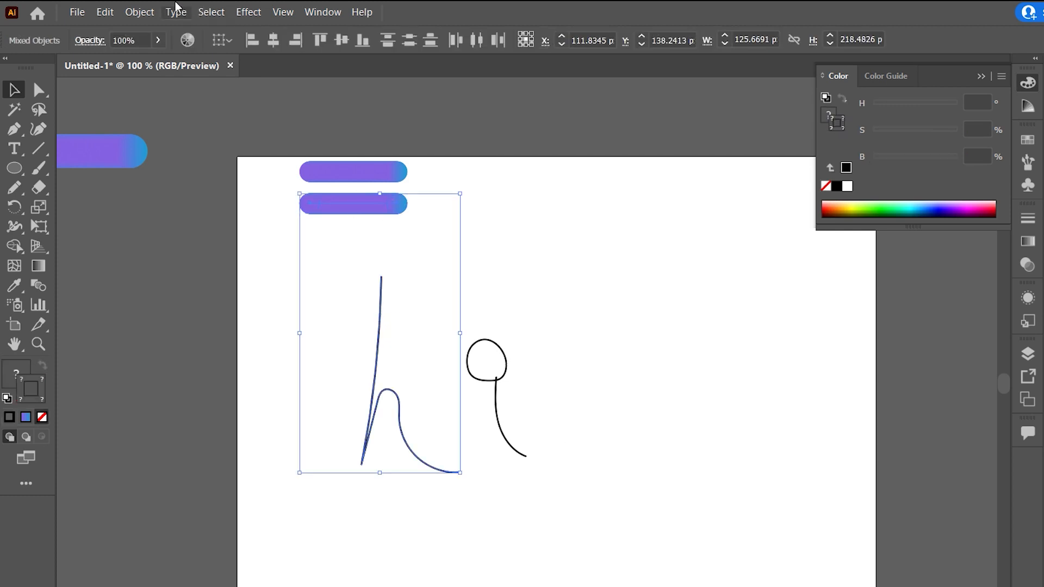
left_click(139, 11)
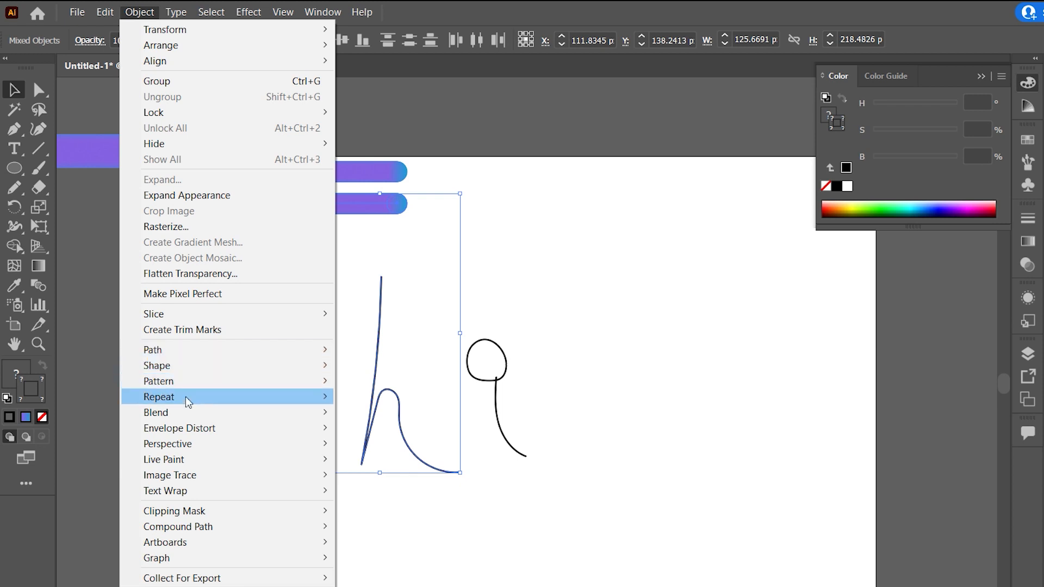
mouse_move(185, 416)
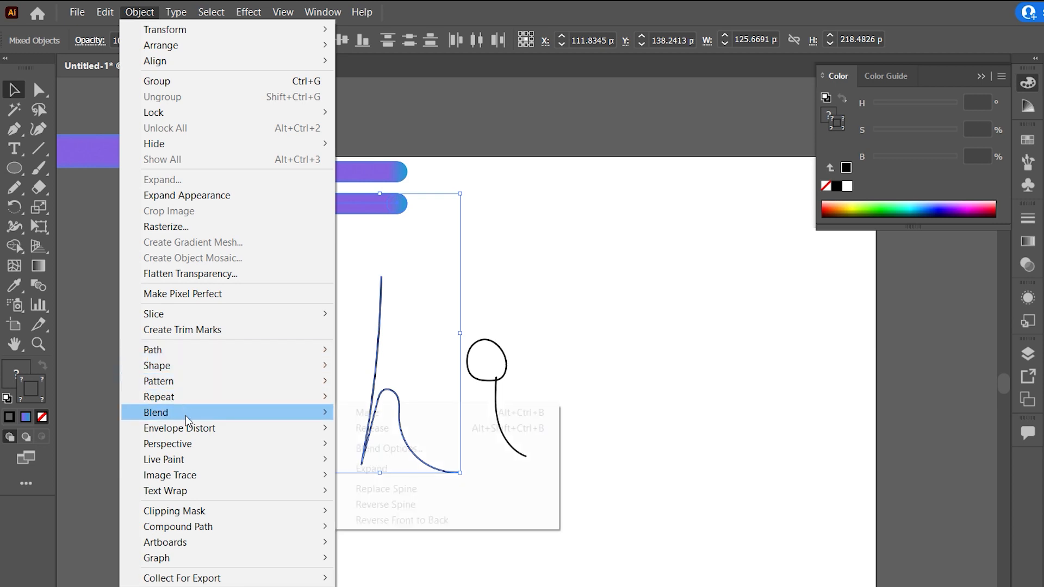
left_click(427, 491)
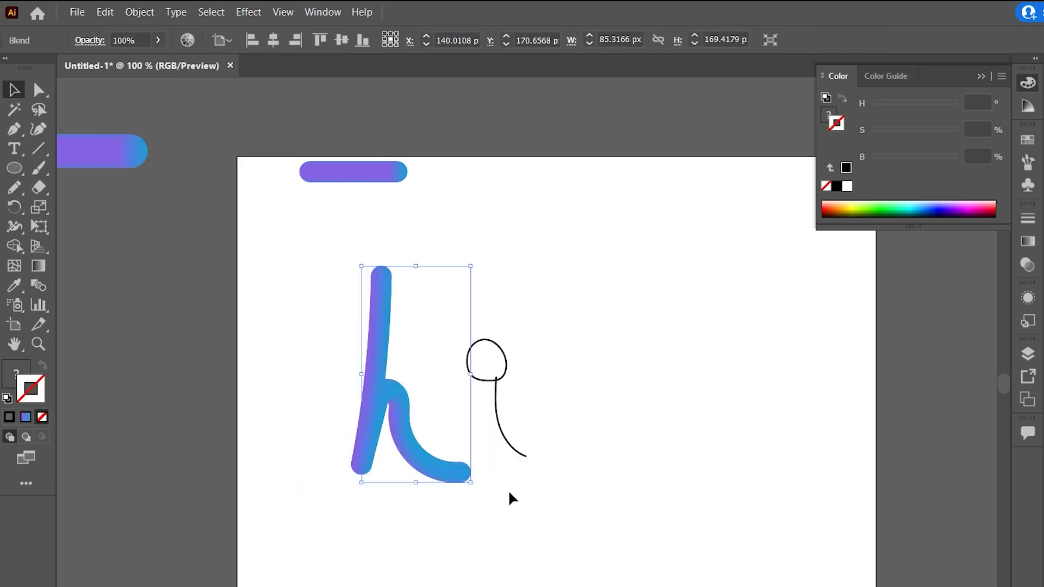
left_click(583, 482)
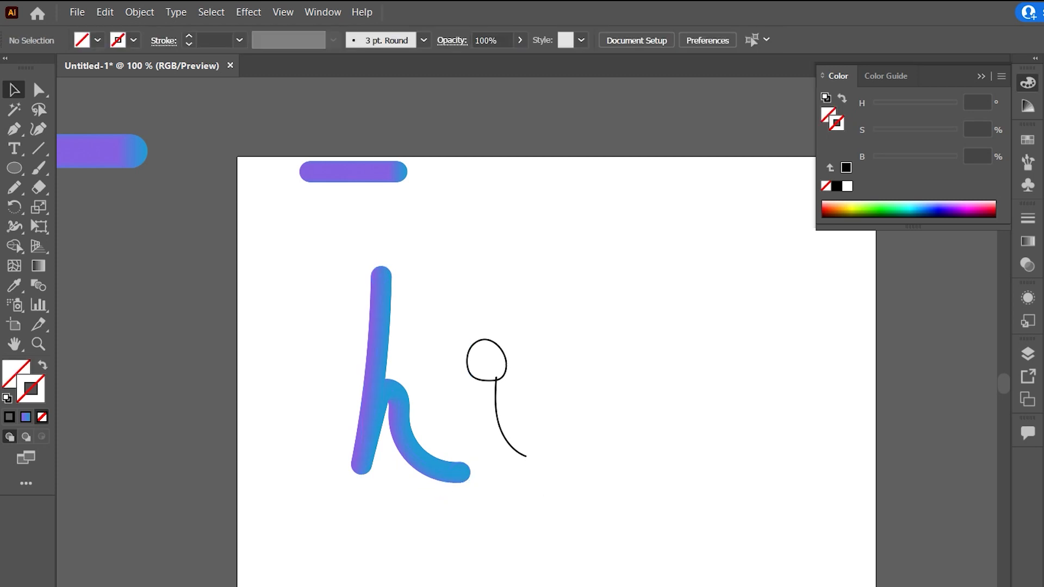
- Increase the number of specified steps in the h-shaped blend's Blend Options
left_click(373, 345)
left_click(35, 287)
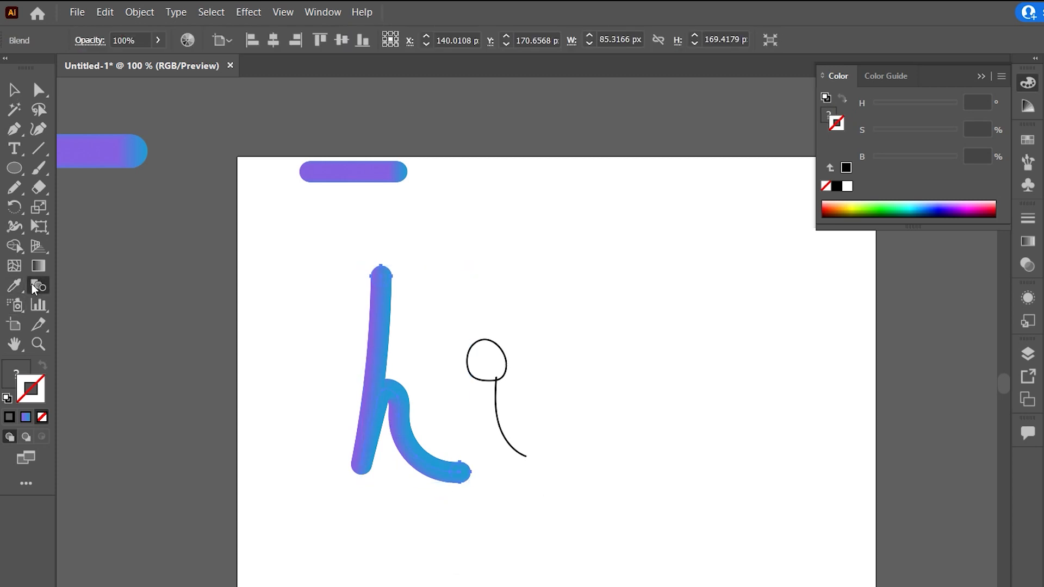
double_click(35, 287)
double_click(805, 314)
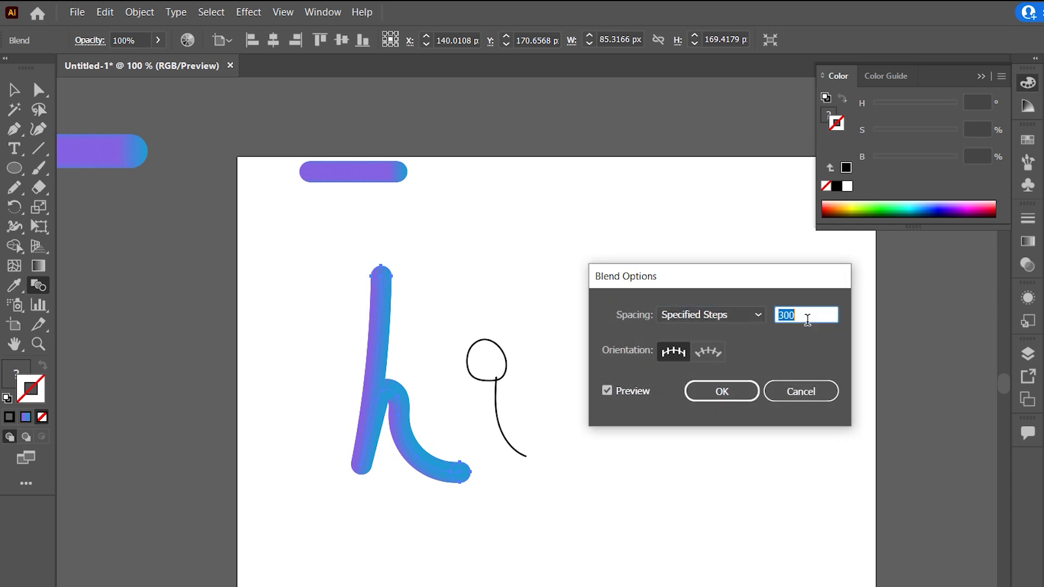
type("10")
left_click(721, 391)
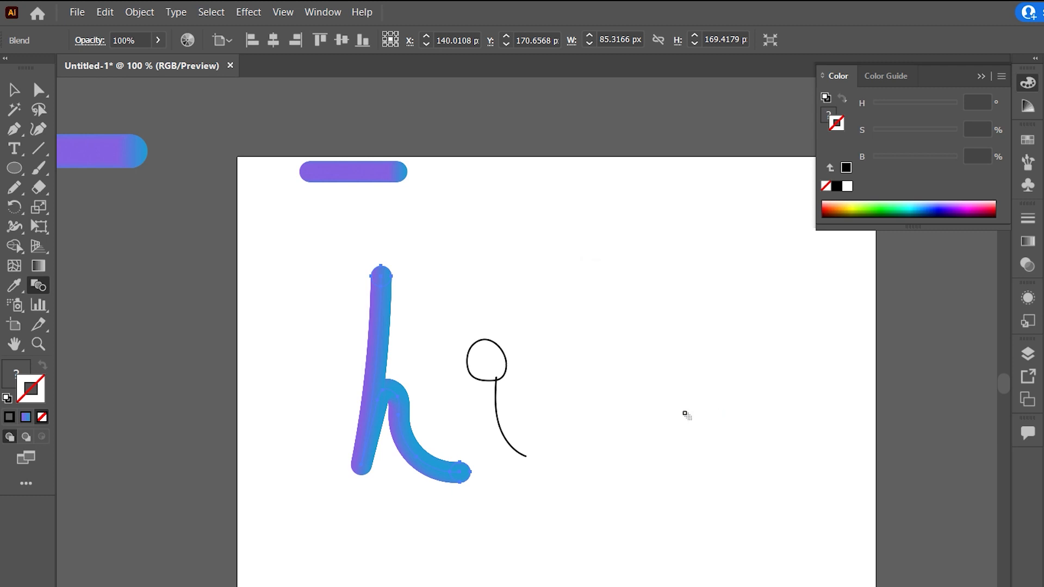
- Examine the smoothness of the gradient along the h-shaped blend at close range
scroll(369, 427, "up", 5)
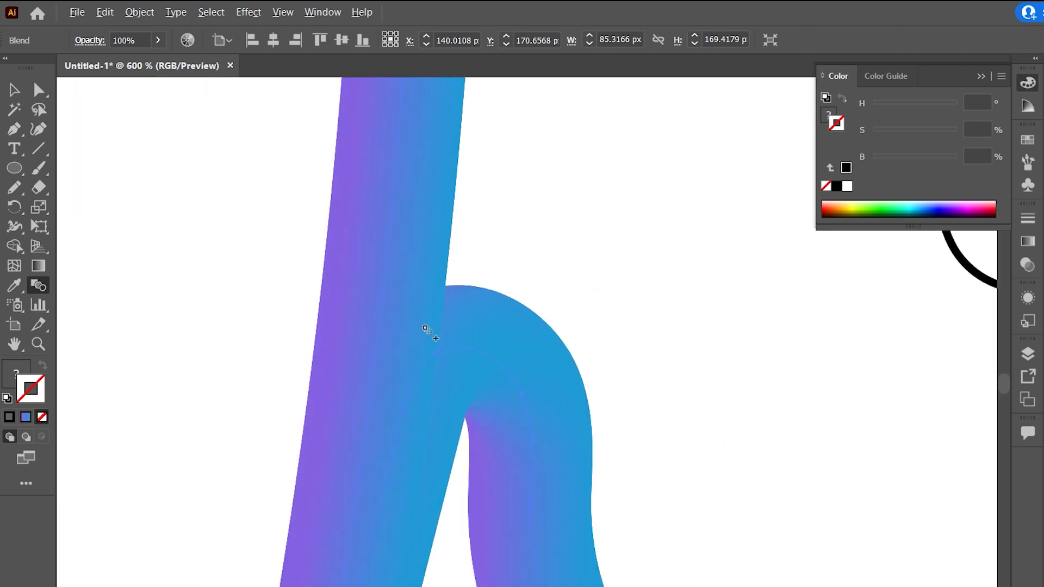
scroll(522, 331, "down", 5)
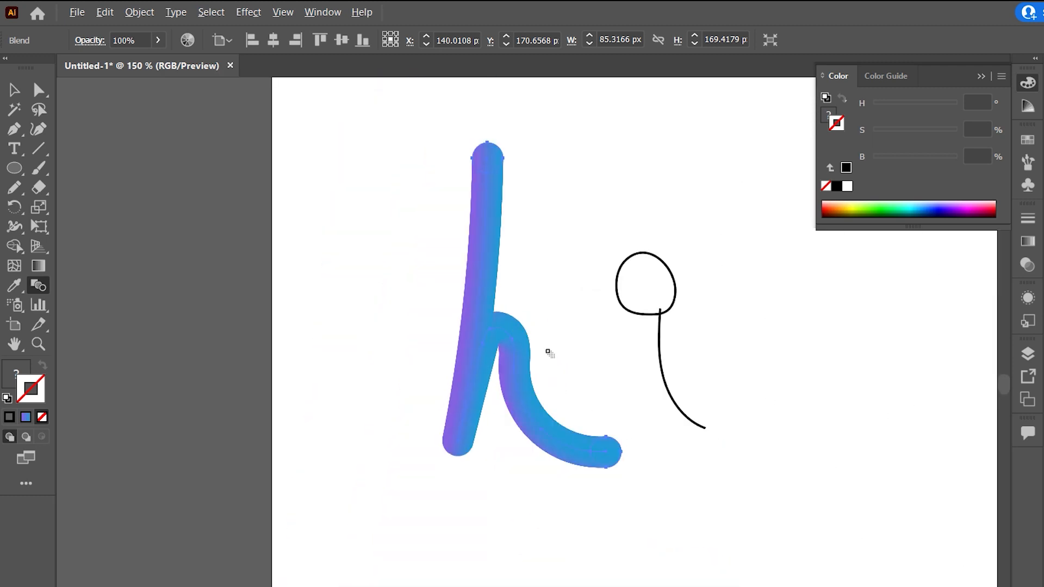
scroll(566, 364, "up", 3)
scroll(586, 379, "up", 3)
scroll(590, 352, "down", 3)
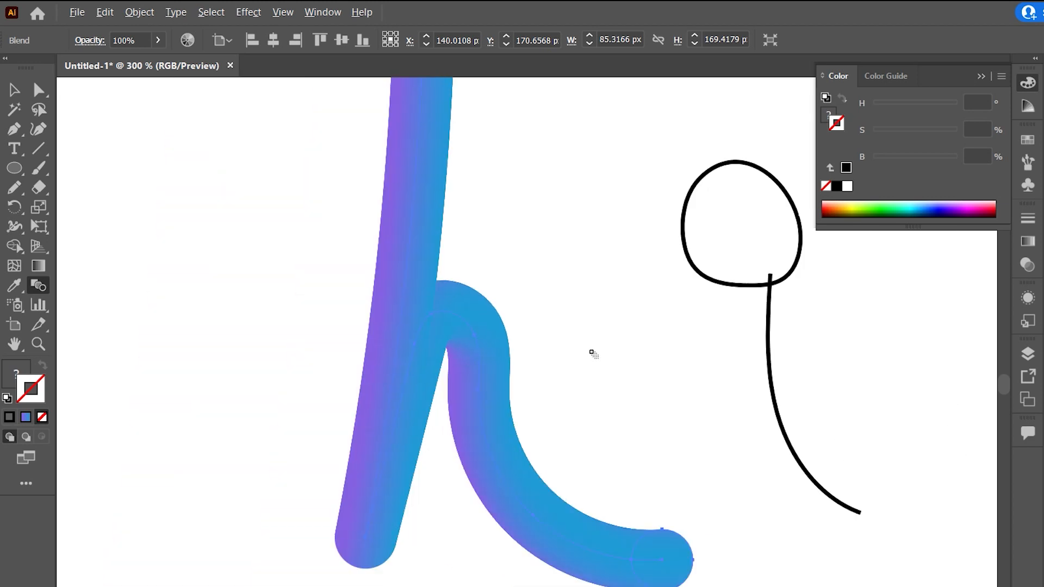
scroll(492, 295, "down", 4)
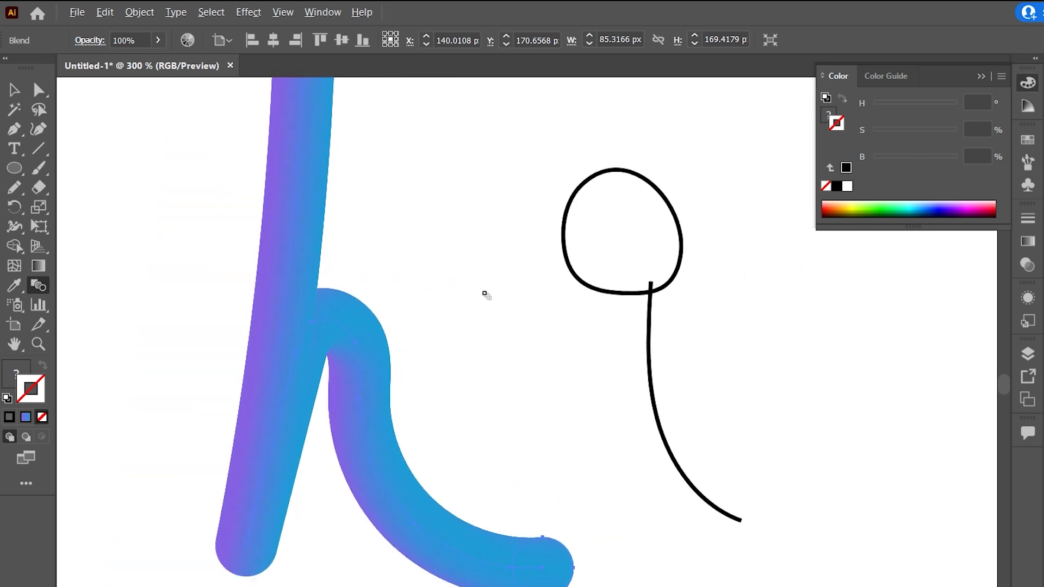
scroll(482, 181, "up", 4)
scroll(482, 182, "right", 2)
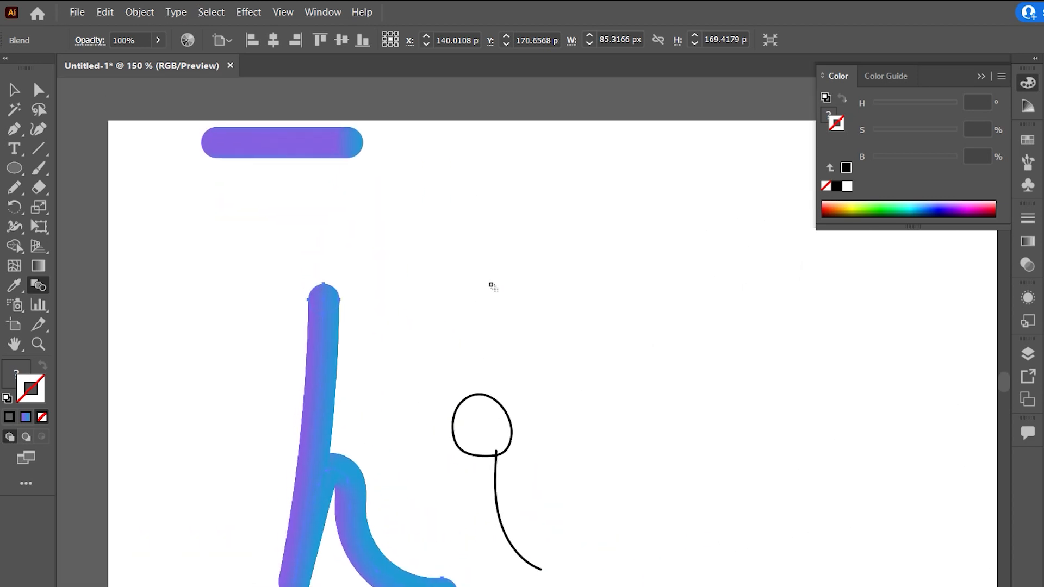
- Move the closed loop slightly up and to the right, clear of the curved tail beneath it
key("v")
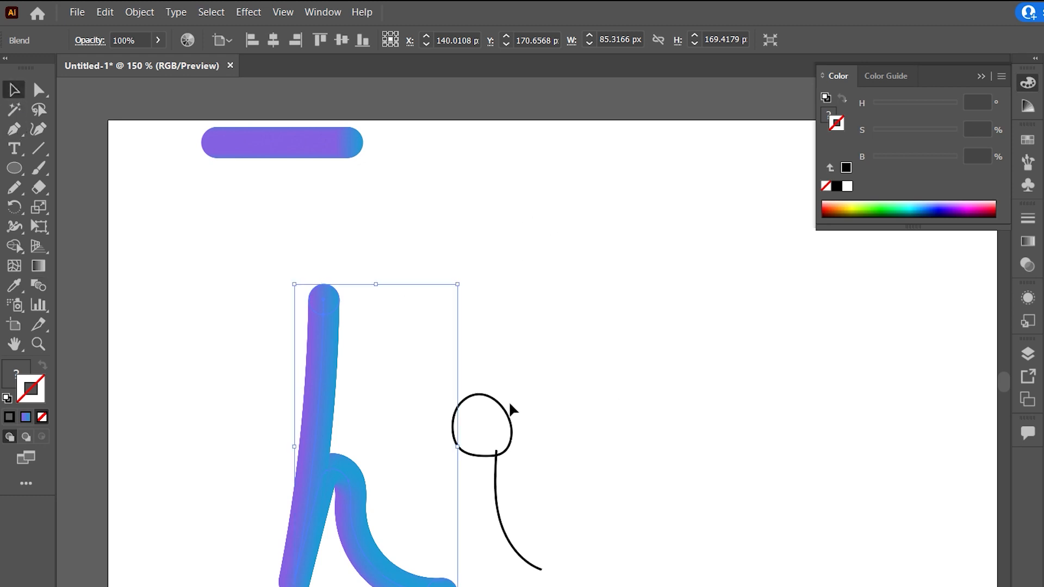
left_click(544, 400)
mouse_move(503, 407)
left_mouse_down()
mouse_move(527, 398)
mouse_move(521, 379)
left_mouse_up()
left_click(382, 246)
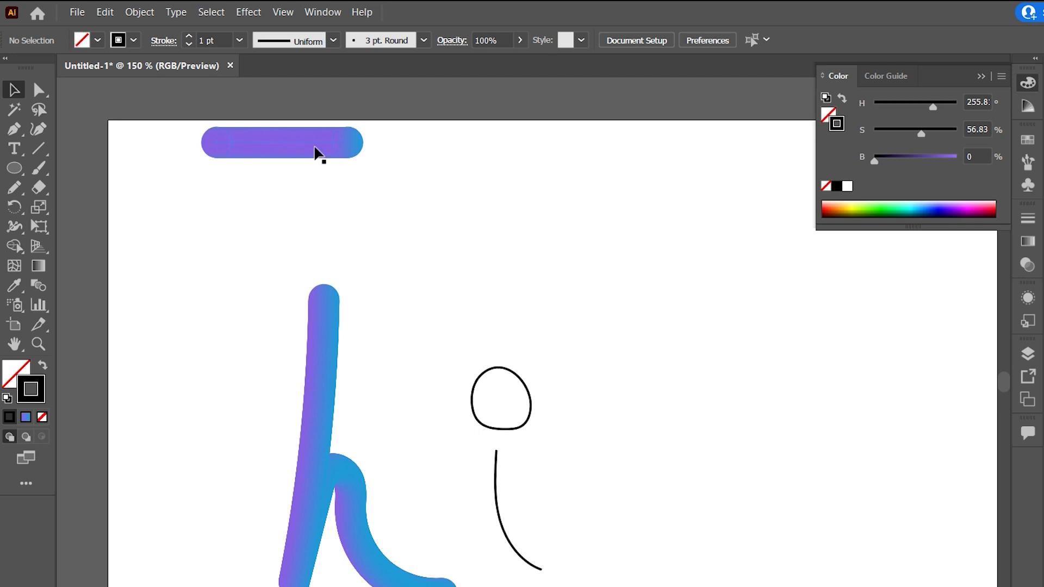
- Duplicate the remaining small blend 35 px below itself and 28 px above itself, beyond the artboard's upper edge
left_click_drag(316, 153, 319, 219)
left_click_drag(328, 147, 332, 76)
scroll(370, 227, "up", 1)
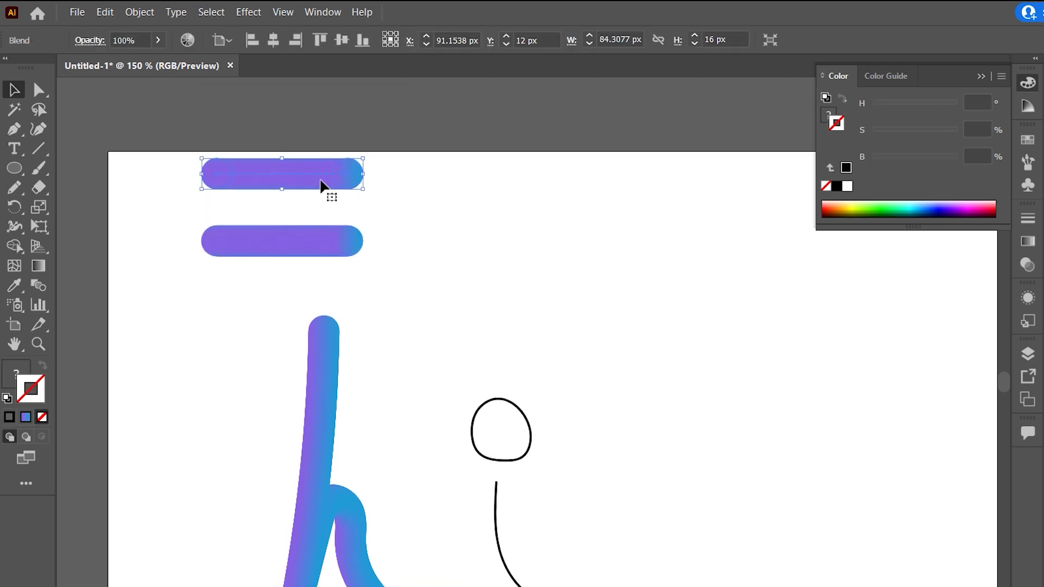
left_click_drag(320, 184, 323, 130)
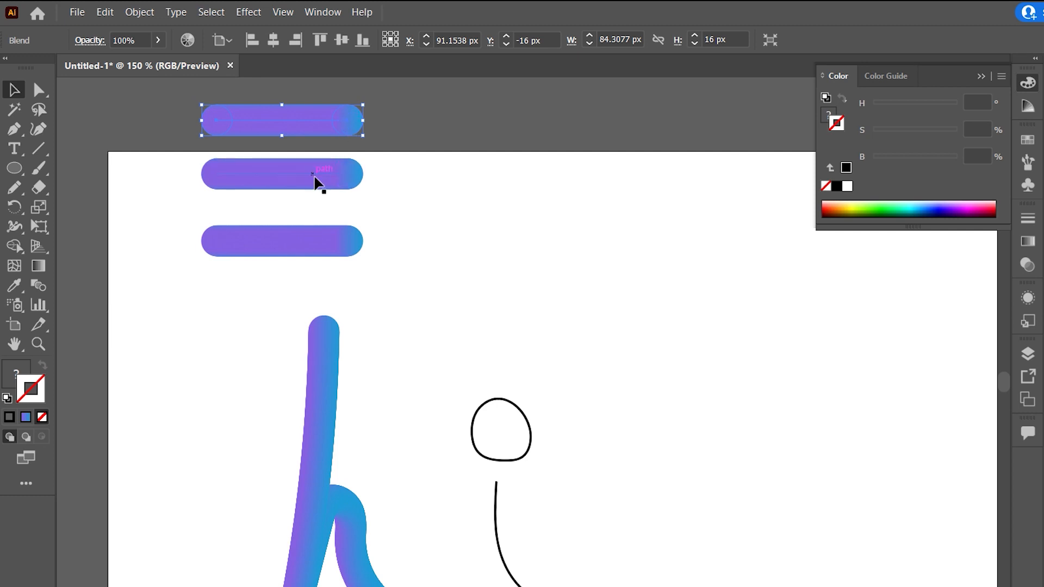
- Replace the spine of the lowest small blend with the curved tail path beside the h
left_click(344, 255)
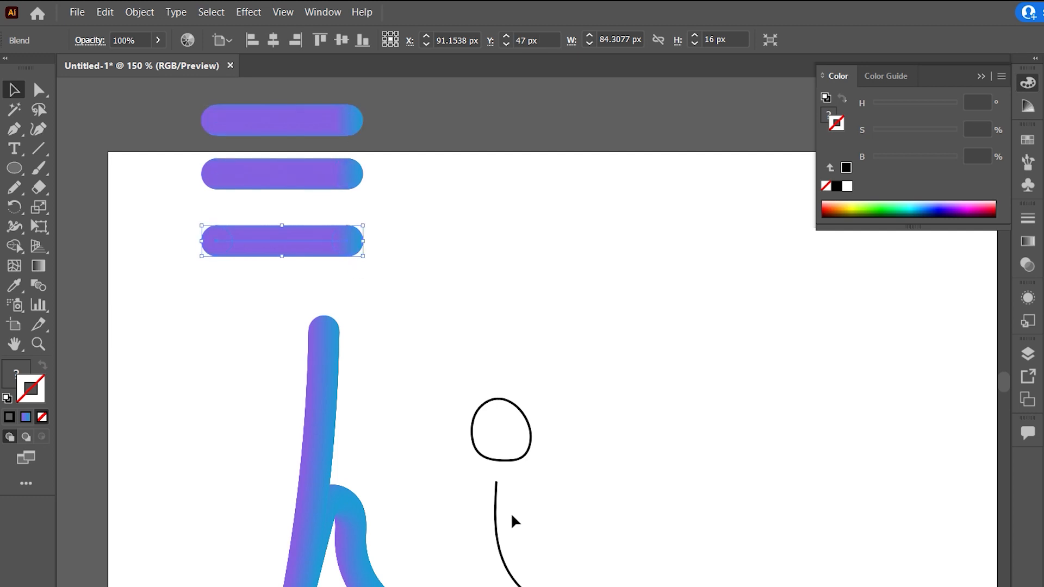
left_click(499, 523, "shift")
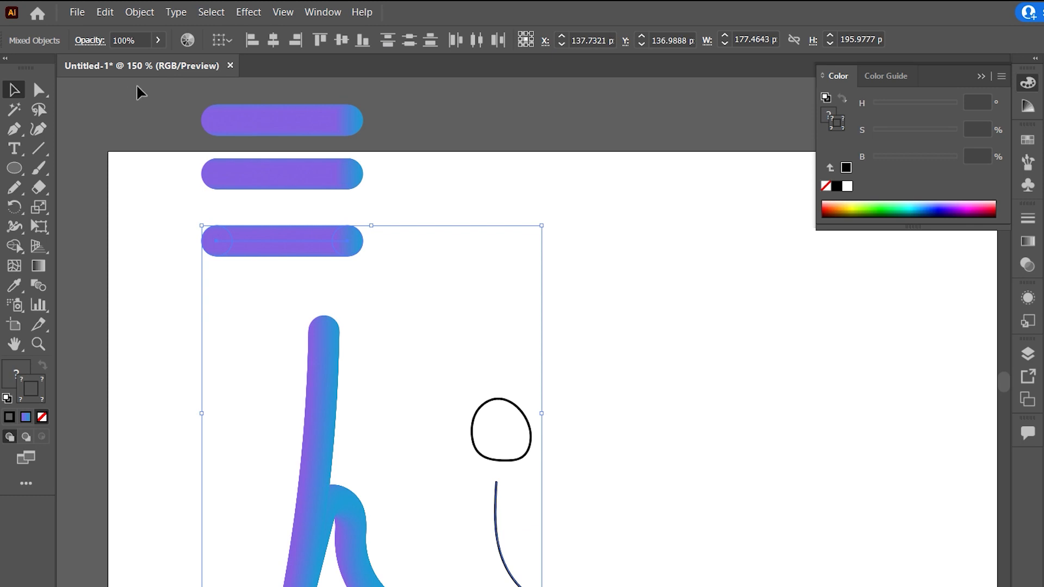
left_click(148, 12)
mouse_move(234, 414)
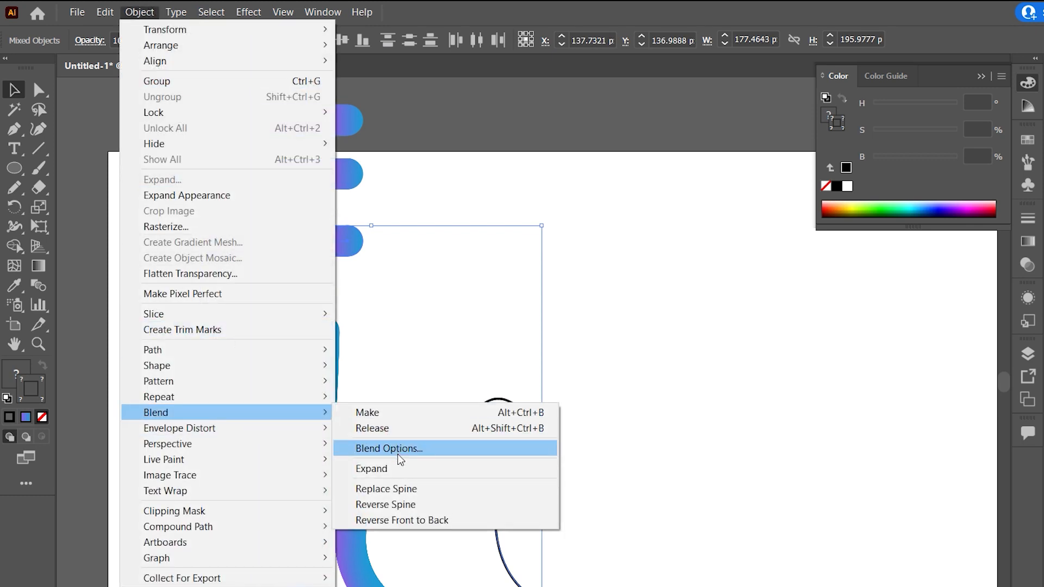
left_click(387, 489)
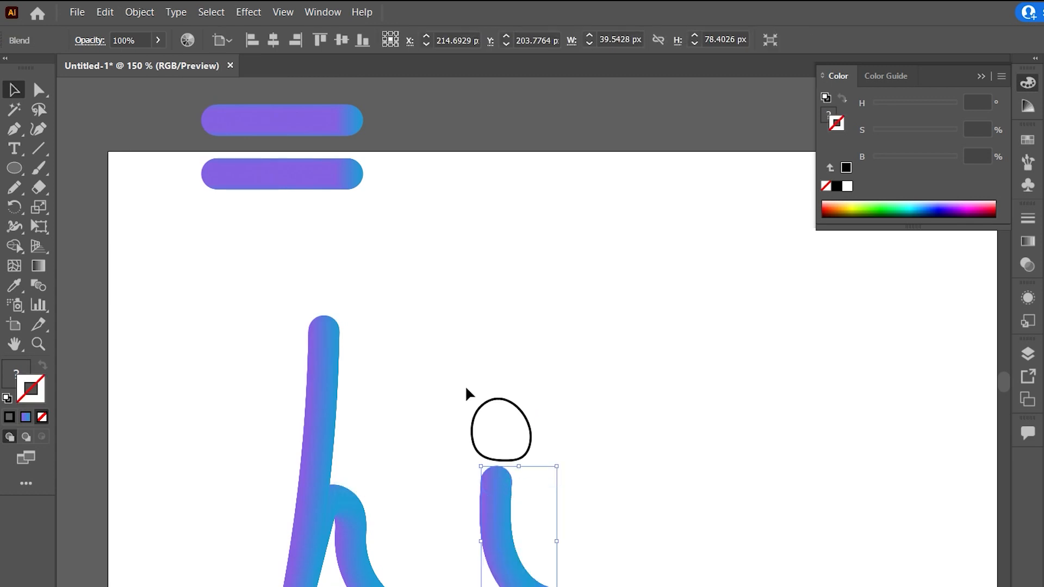
- Replace the spine of the small blend inside the artboard with the closed loop path
left_click(522, 409)
left_click(326, 185, "shift")
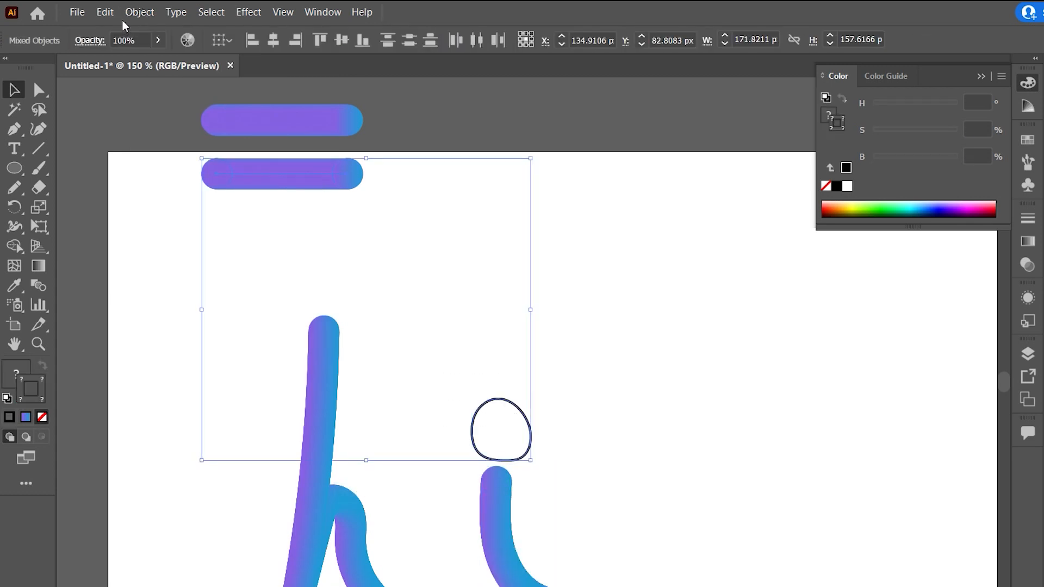
left_click(136, 12)
mouse_move(257, 413)
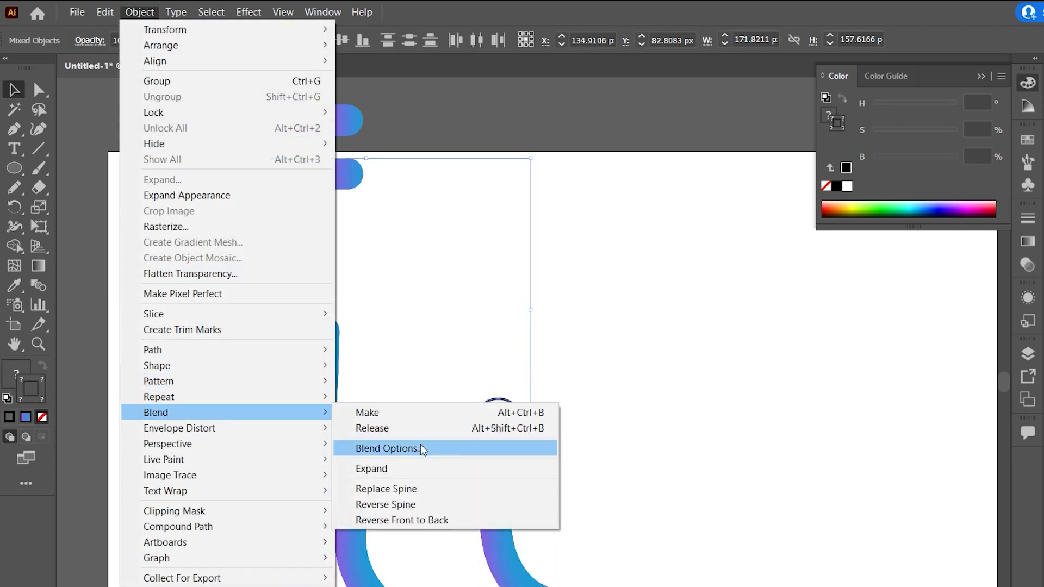
left_click(427, 485)
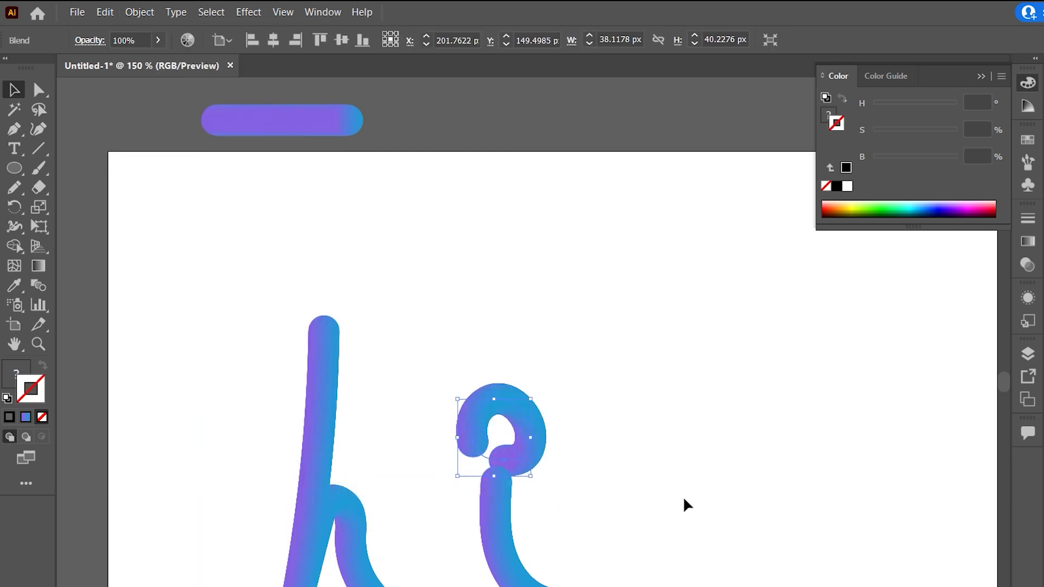
- Move the loop-shaped blend upward to leave a gap above the curved tail blend
left_click(605, 442)
left_click_drag(528, 417, 528, 390)
left_click(694, 414)
scroll(657, 379, "down", 2)
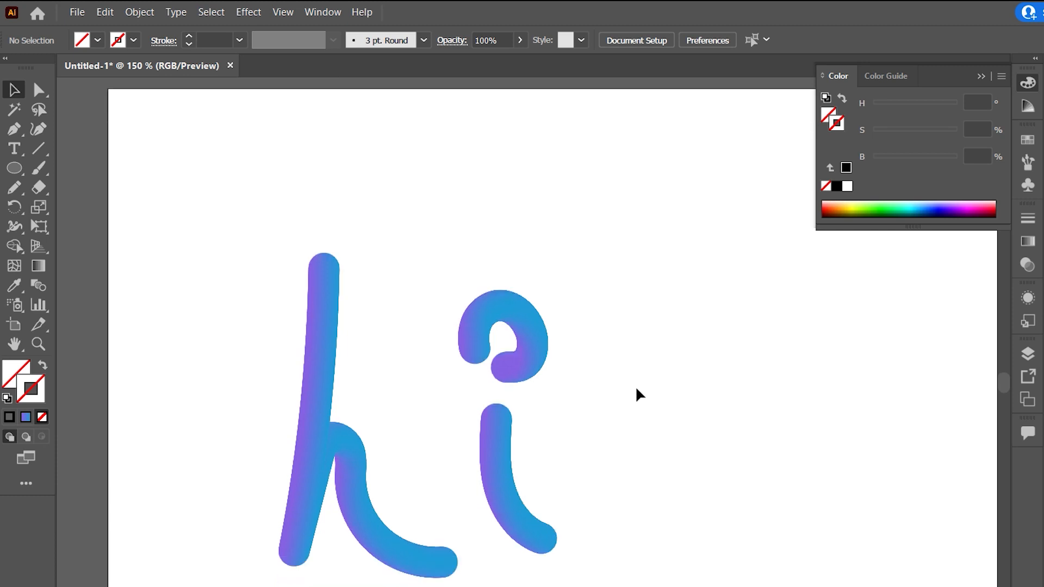
scroll(639, 394, "down", 1)
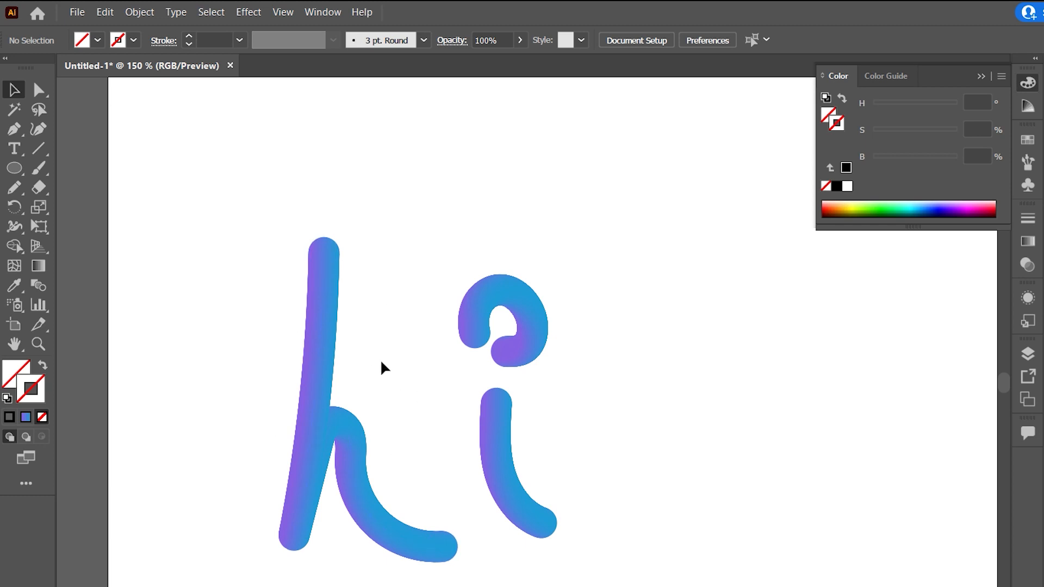
- Try to reshape the h blend's arch by moving an anchor point on its spine with Direct Selection, and undo the move
left_click(39, 90)
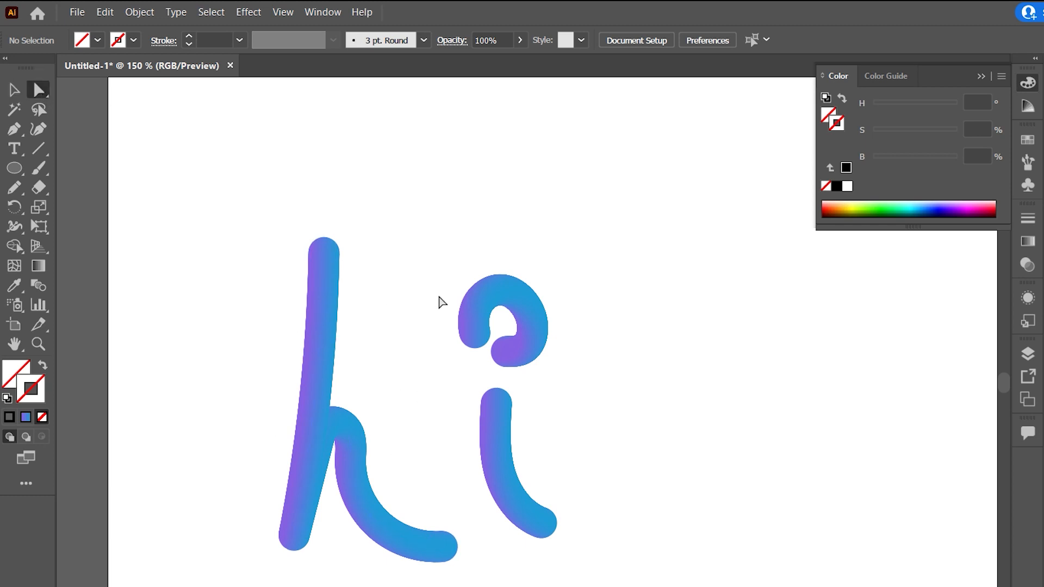
left_click(321, 349)
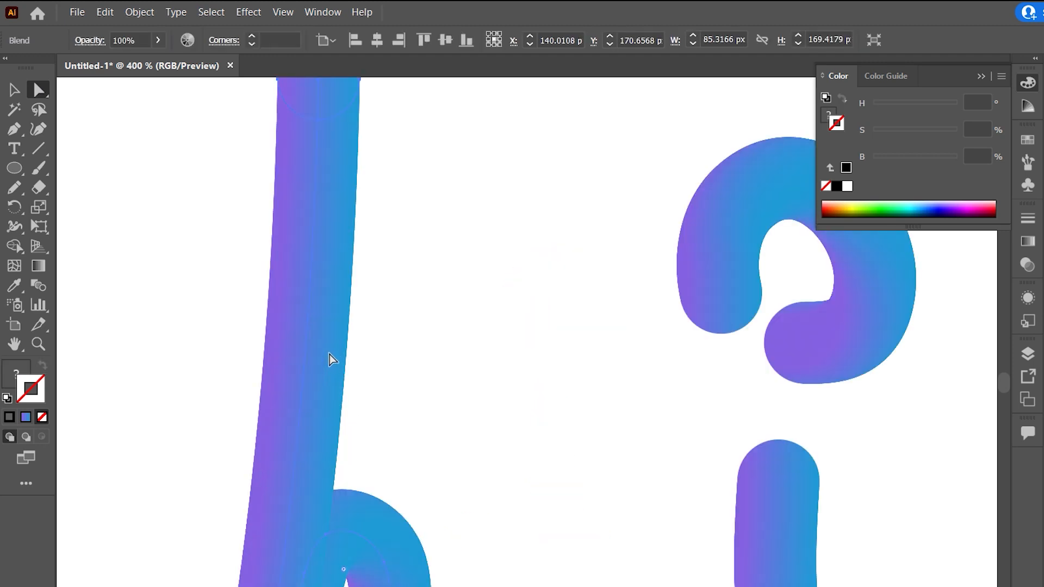
scroll(319, 286, "up", 4)
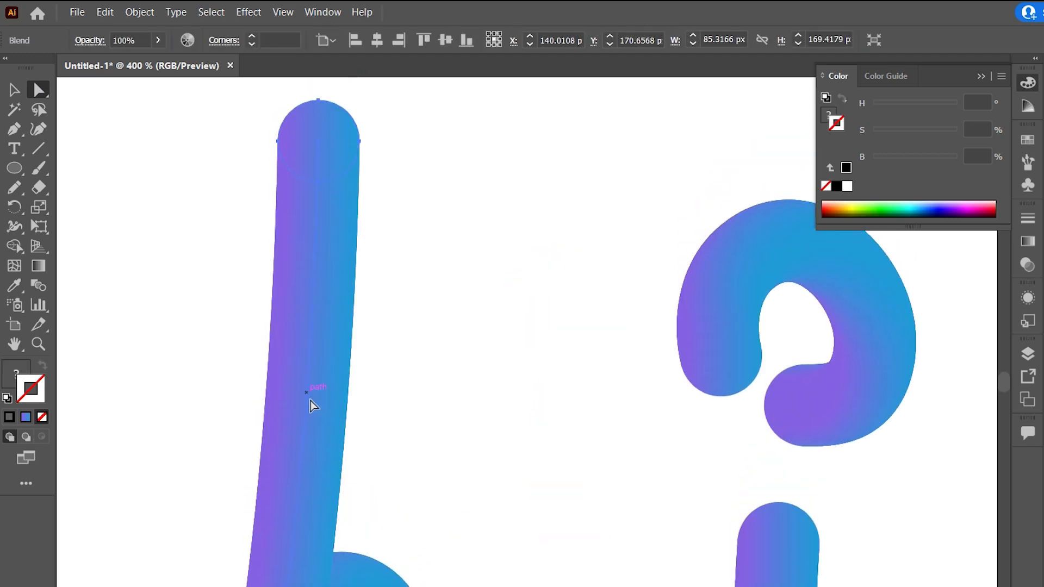
scroll(343, 429, "down", 3)
scroll(353, 304, "up", 4)
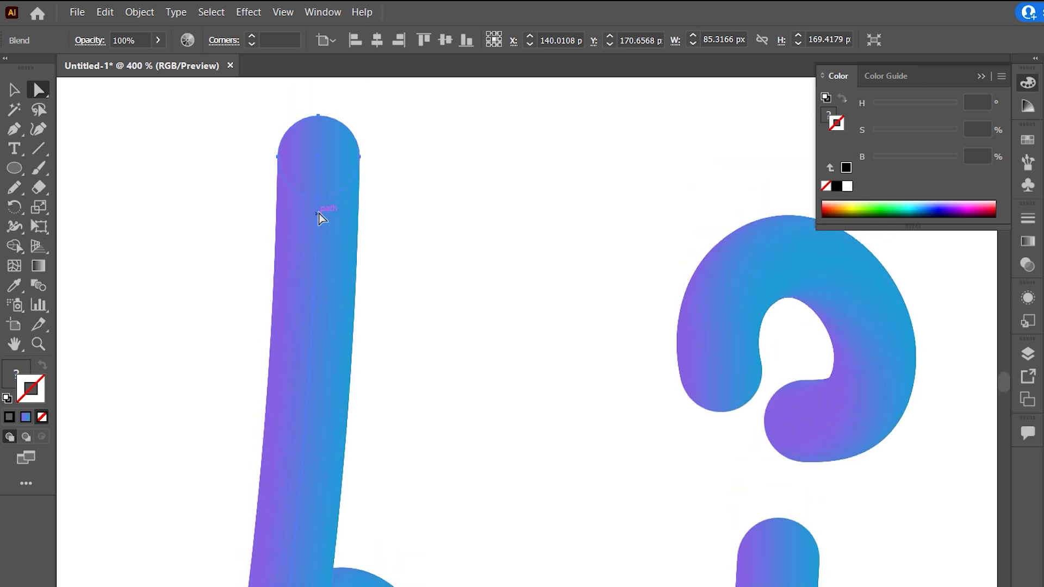
scroll(415, 363, "down", 5)
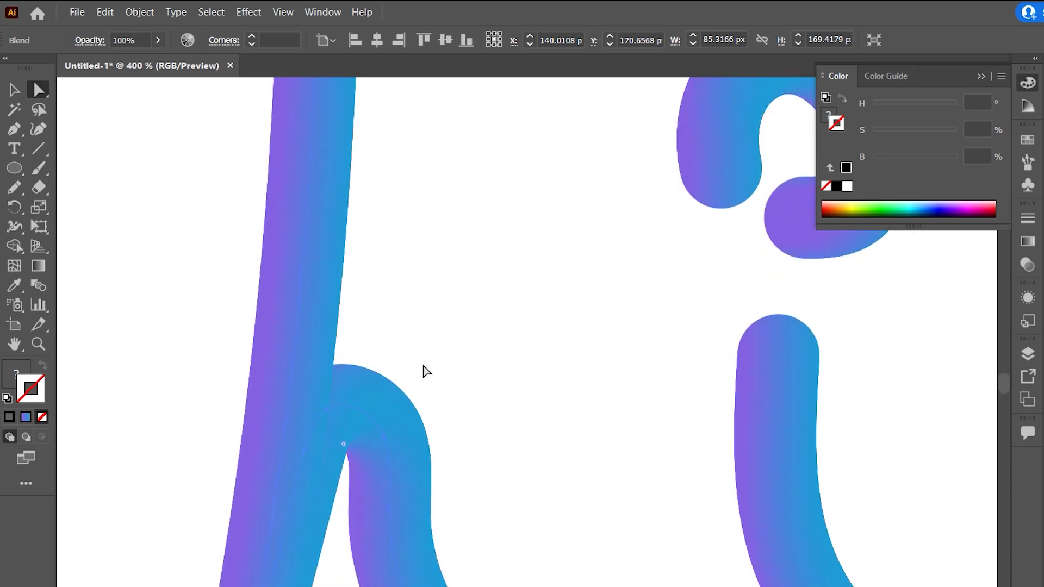
left_click(390, 435)
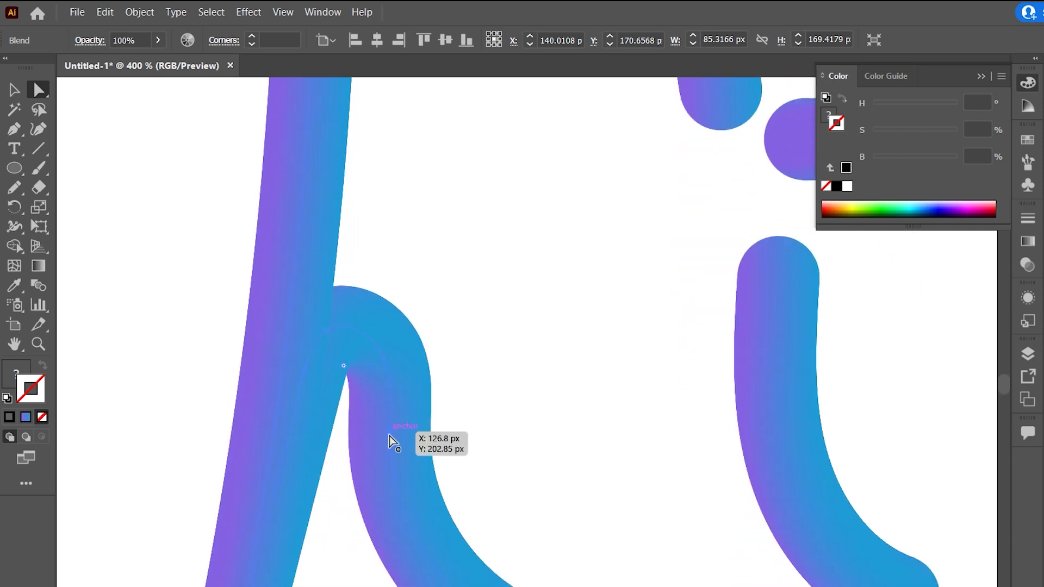
left_click(385, 493)
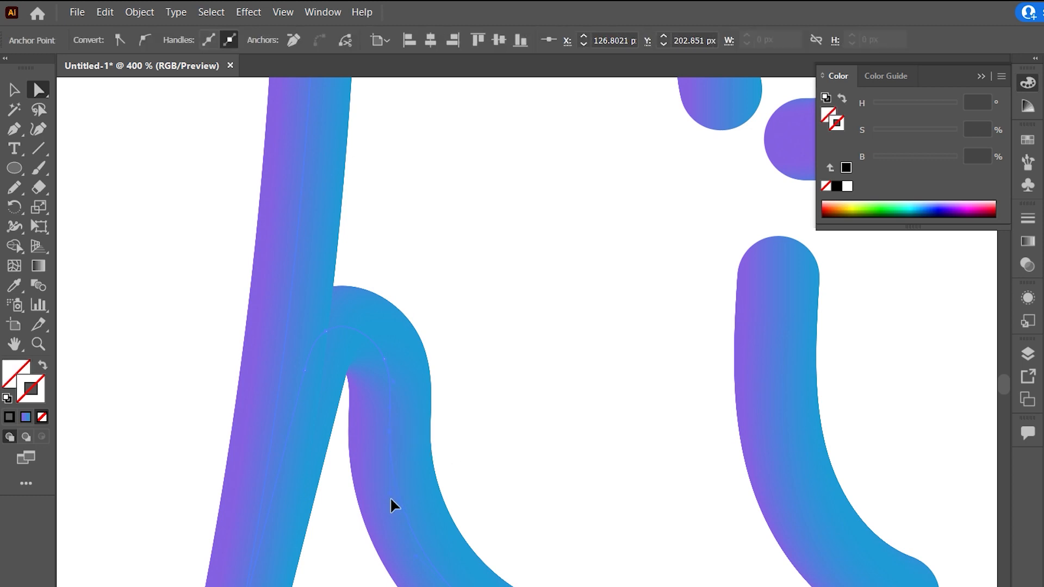
left_click_drag(390, 498, 355, 504)
key("ctrl+z")
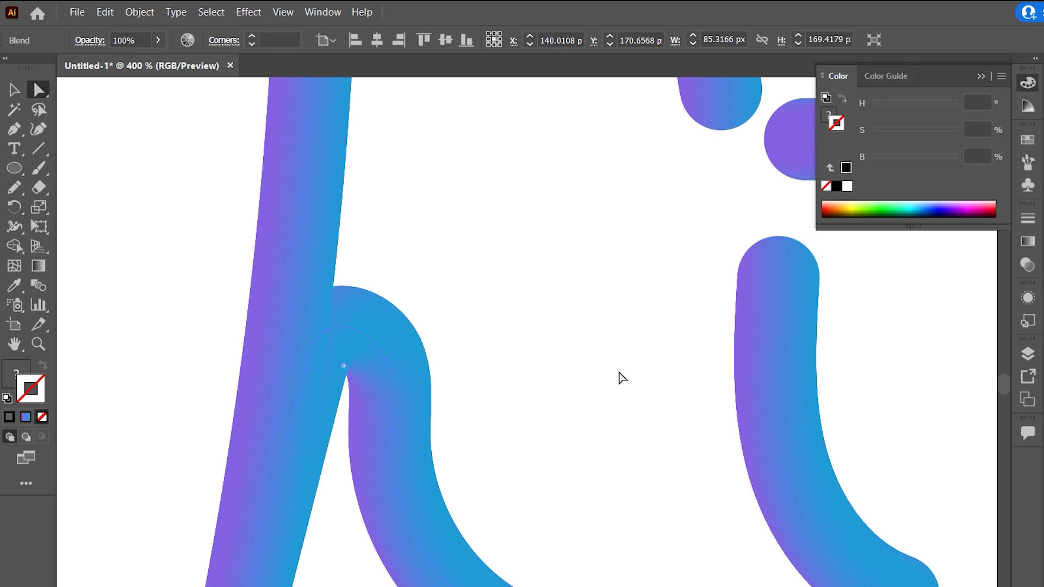
- Reshape the h's stem into an S-curve in outline view by adjusting the direction handles of its spine, and restore preview
scroll(676, 447, "down", 3)
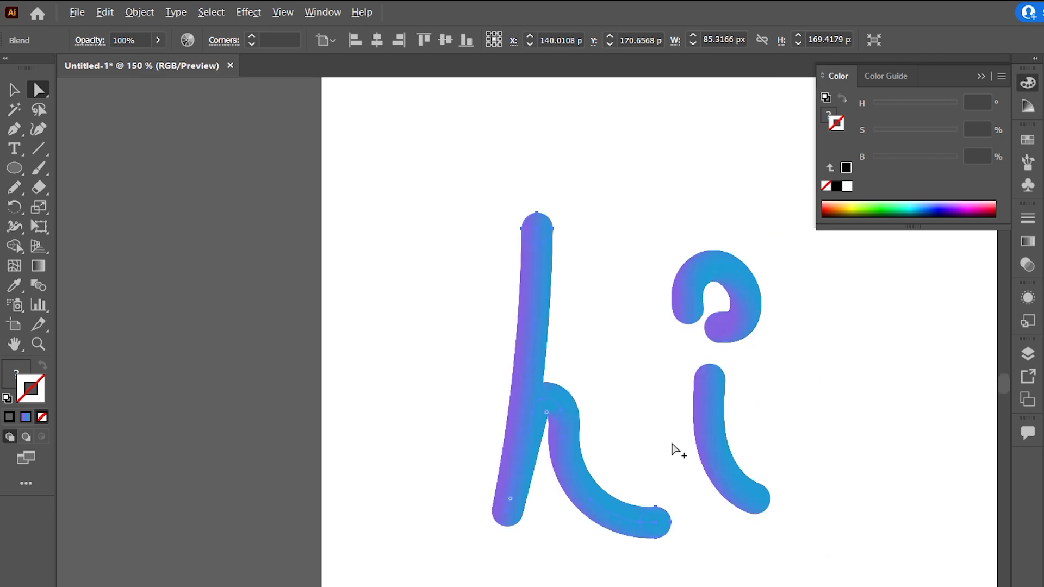
left_click_drag(666, 288, 496, 310)
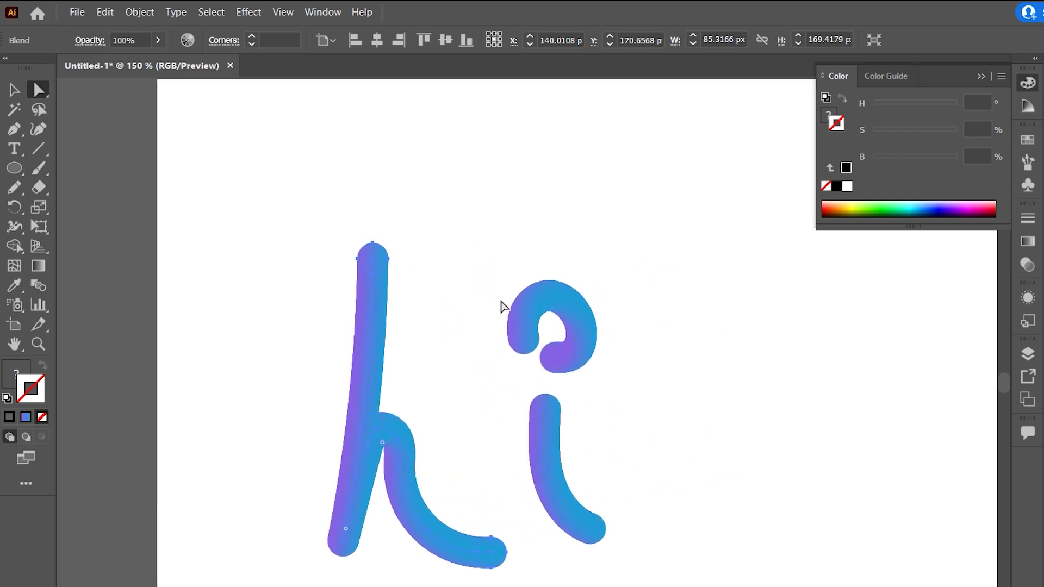
key("ctrl+y")
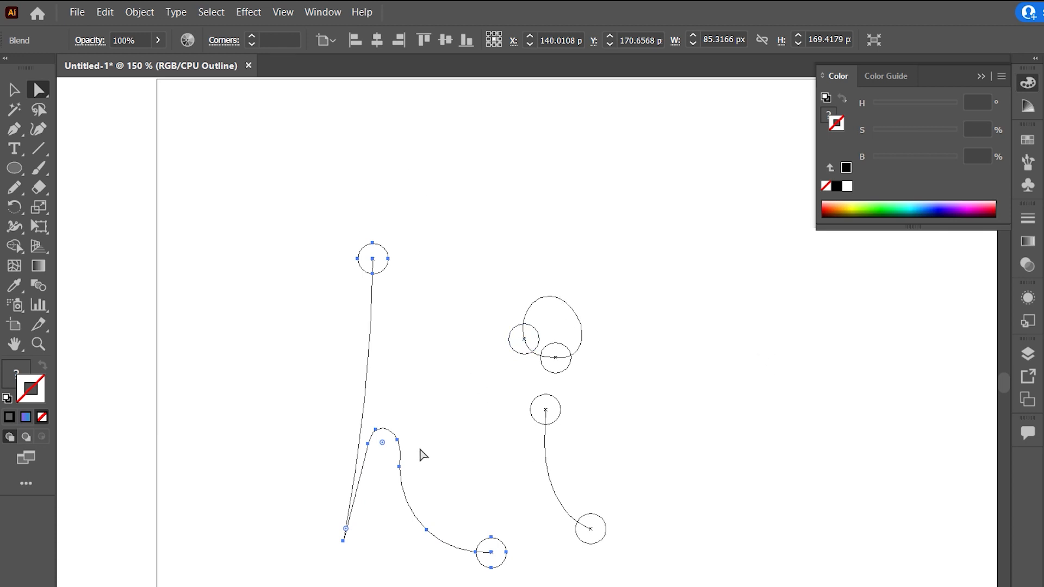
left_click(384, 385)
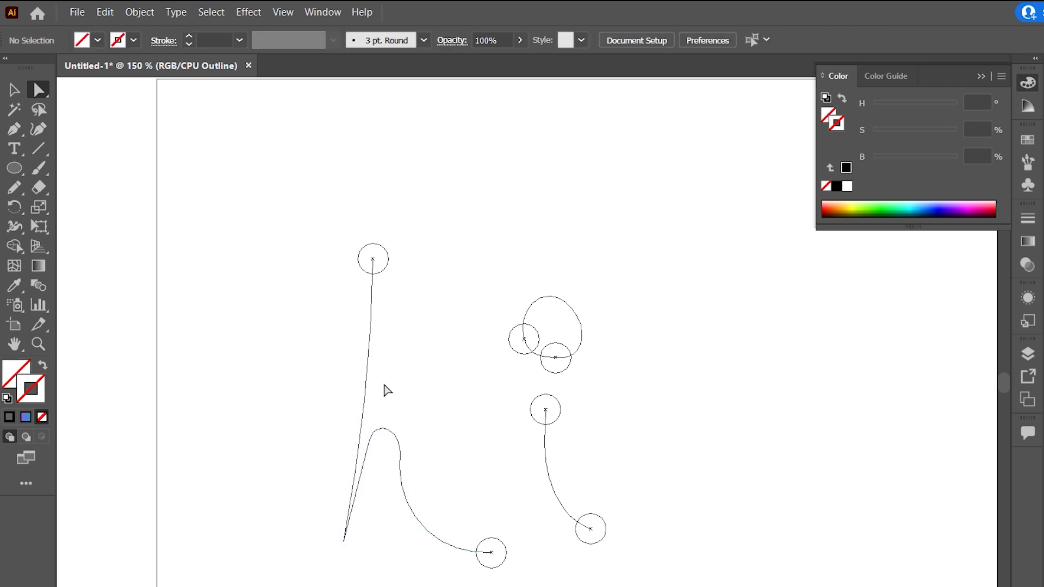
left_click(368, 369)
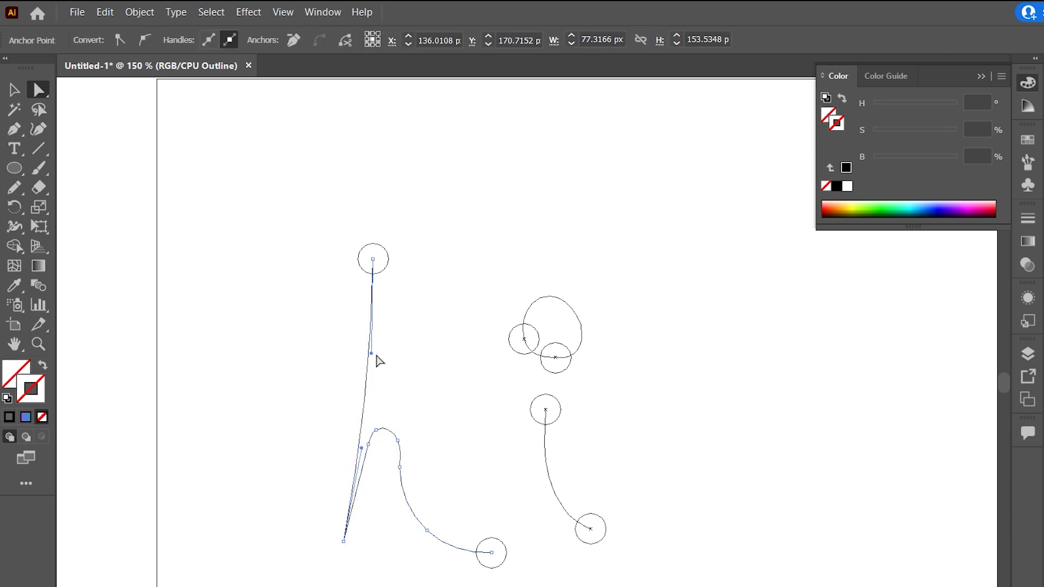
left_click_drag(372, 354, 385, 355)
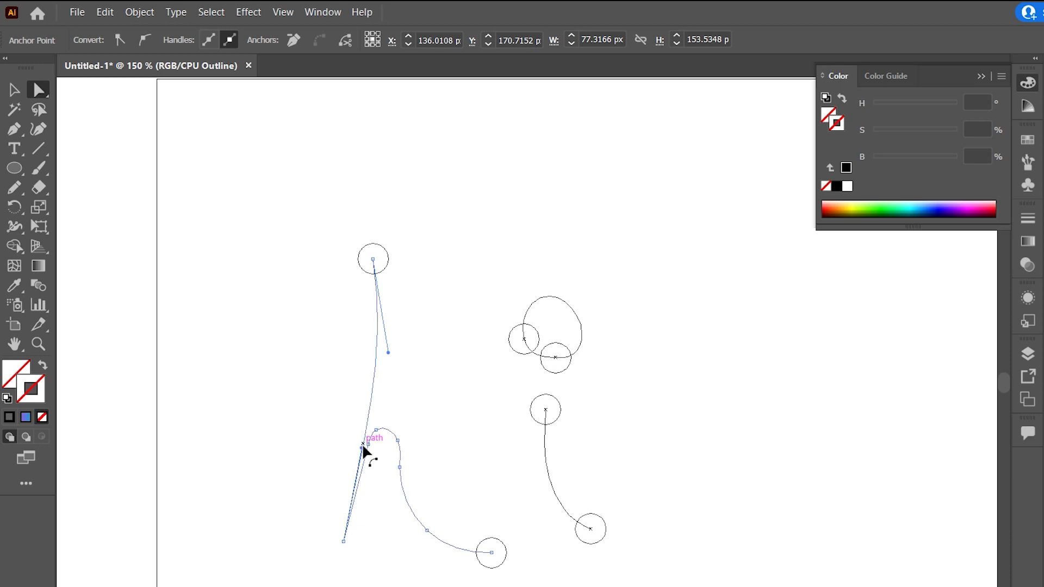
left_click_drag(362, 448, 319, 445)
left_click(467, 245)
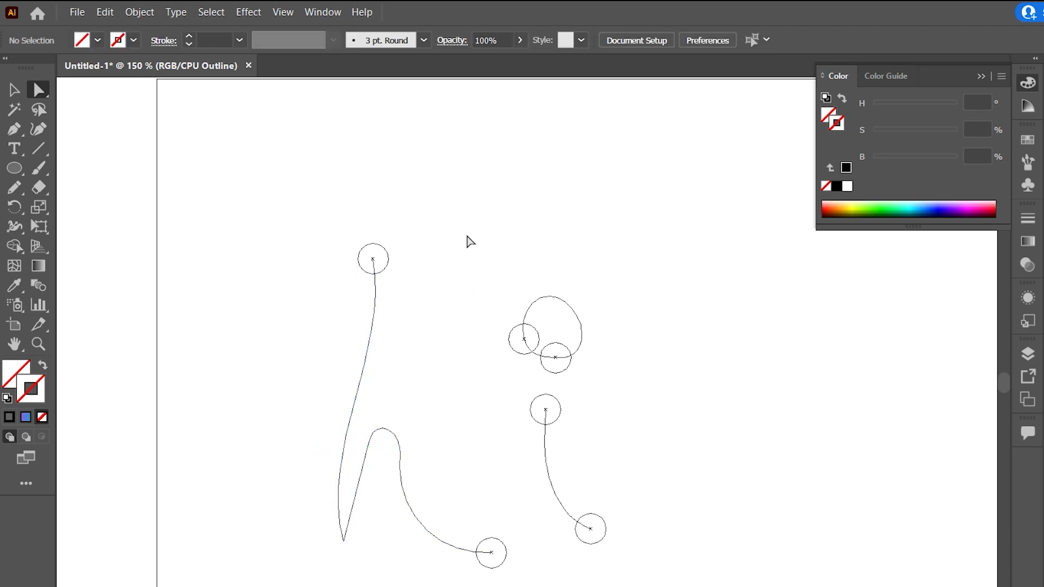
key("ctrl+y")
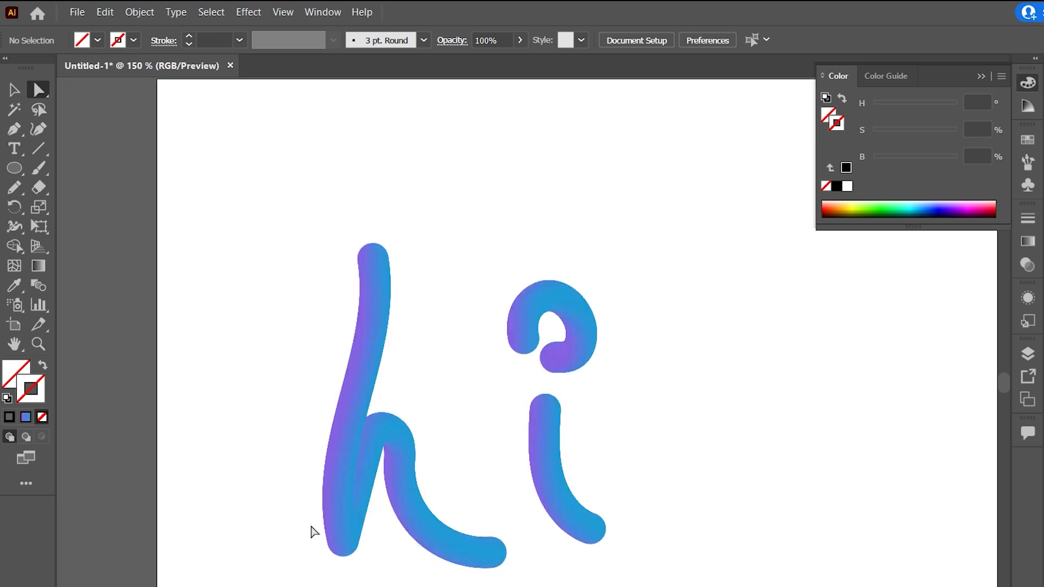
- Enlarge the circle at the top end of the h blend in isolation mode, working in outline view, and return to preview
key("ctrl+y")
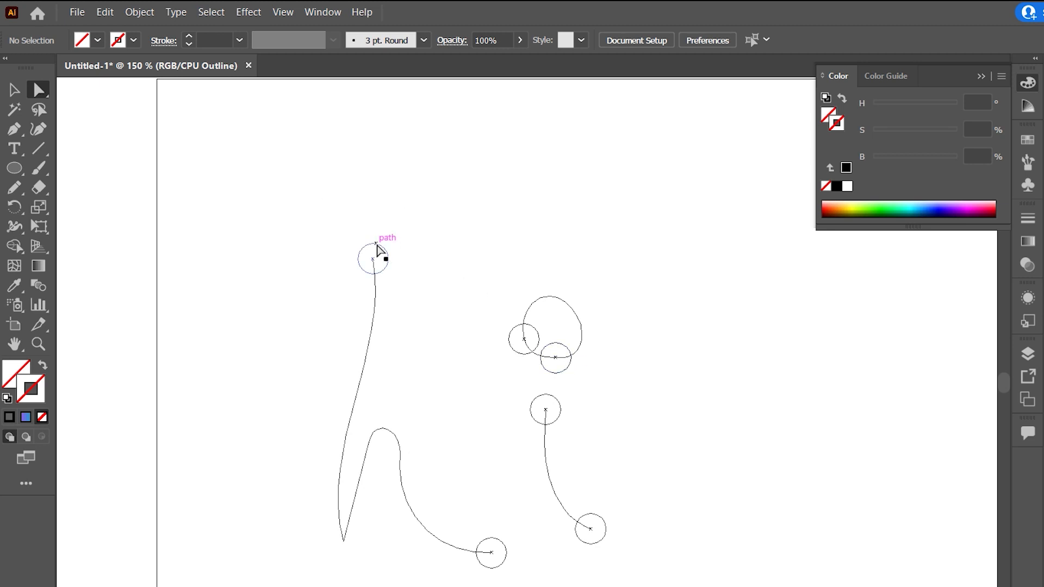
left_click(388, 253)
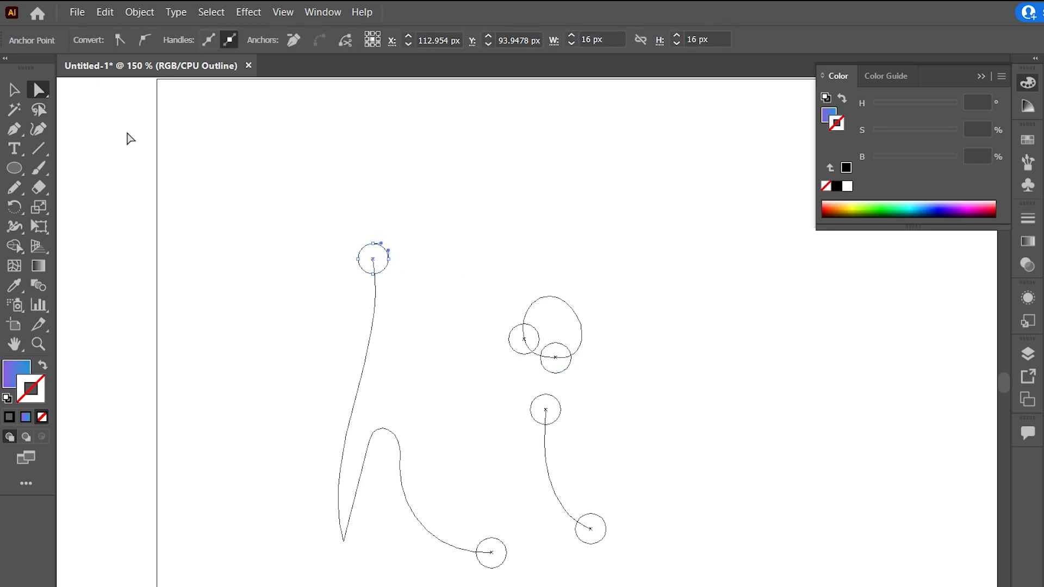
left_click(14, 90)
left_click(377, 253)
left_click(384, 245)
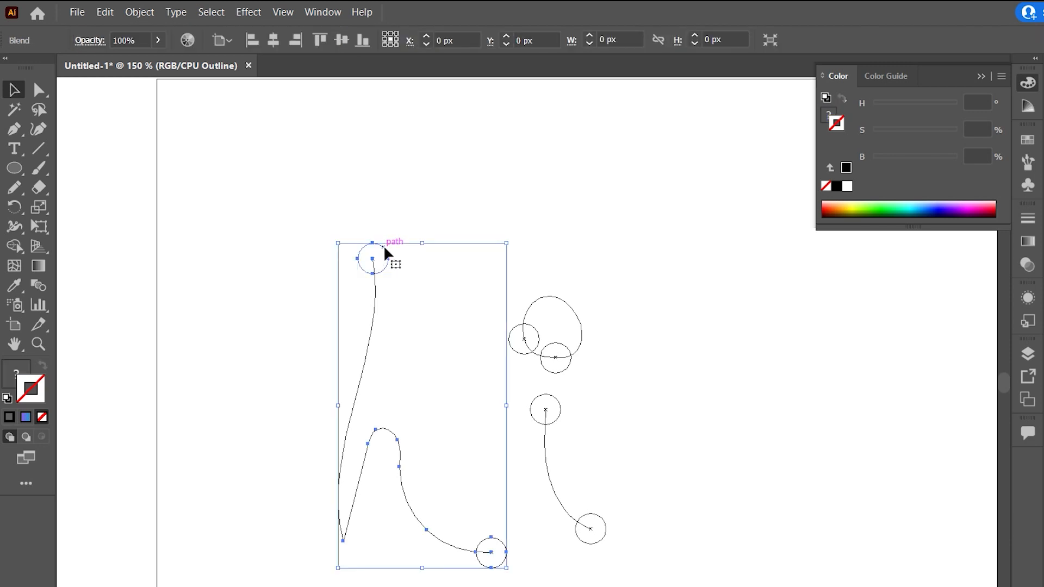
double_click(383, 246)
left_click(383, 248)
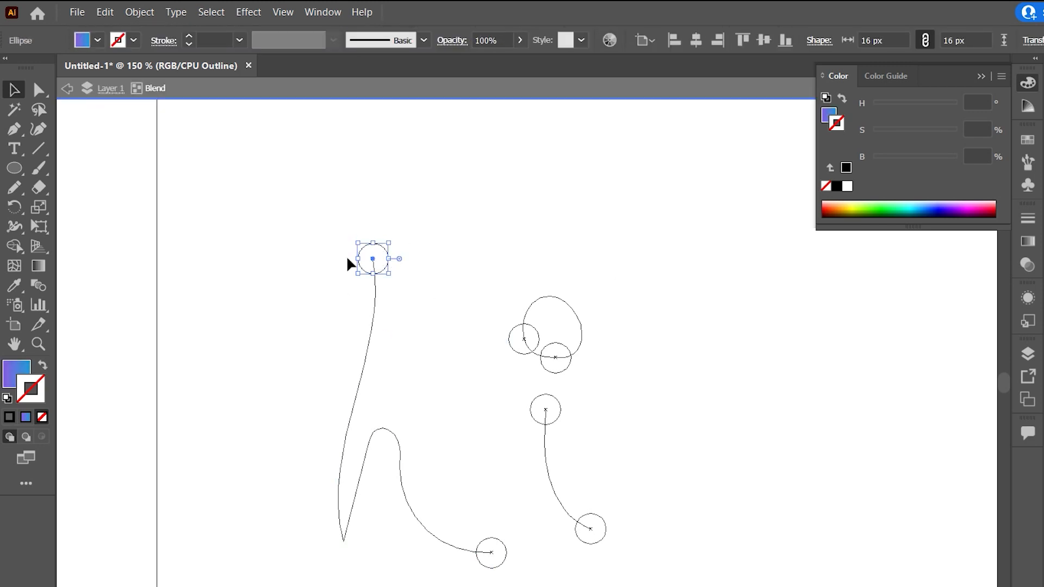
left_click_drag(389, 243, 449, 223)
double_click(569, 219)
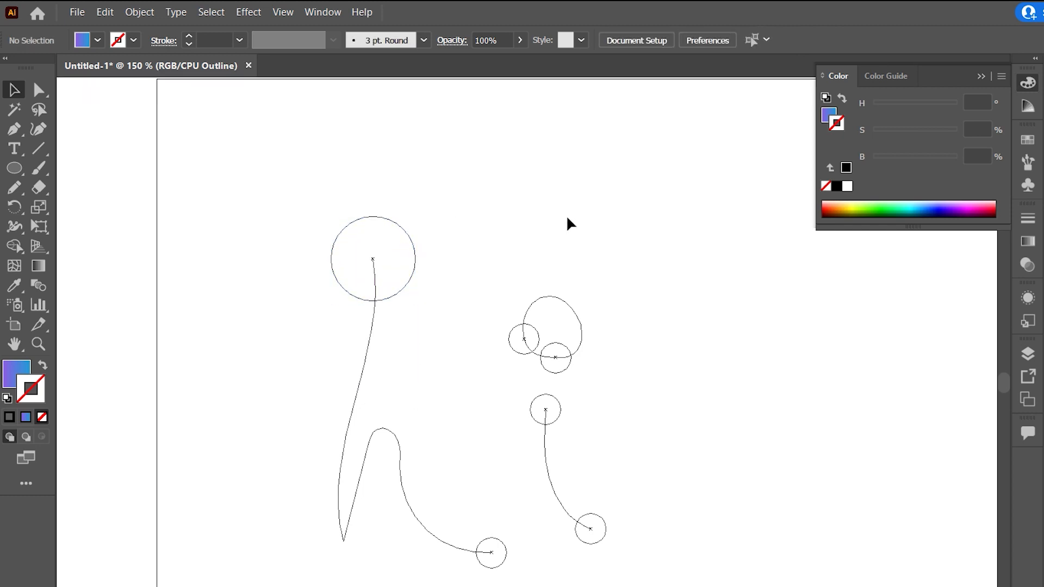
key("ctrl+y")
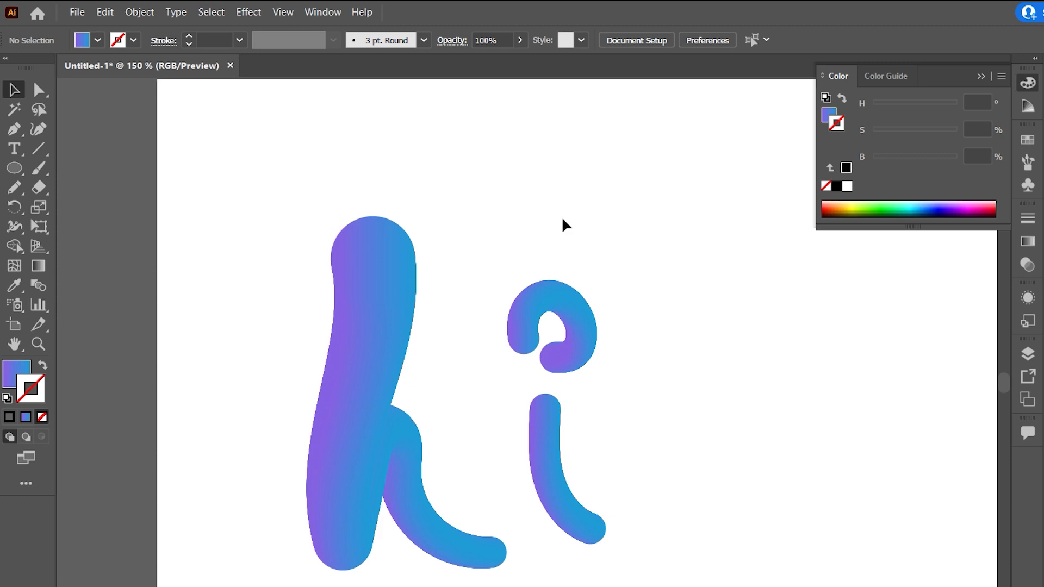
- Undo the enlargement of the h's top circle, leave isolation mode and restore preview
key("ctrl+z")
key("ctrl+z")
key("ctrl+z")
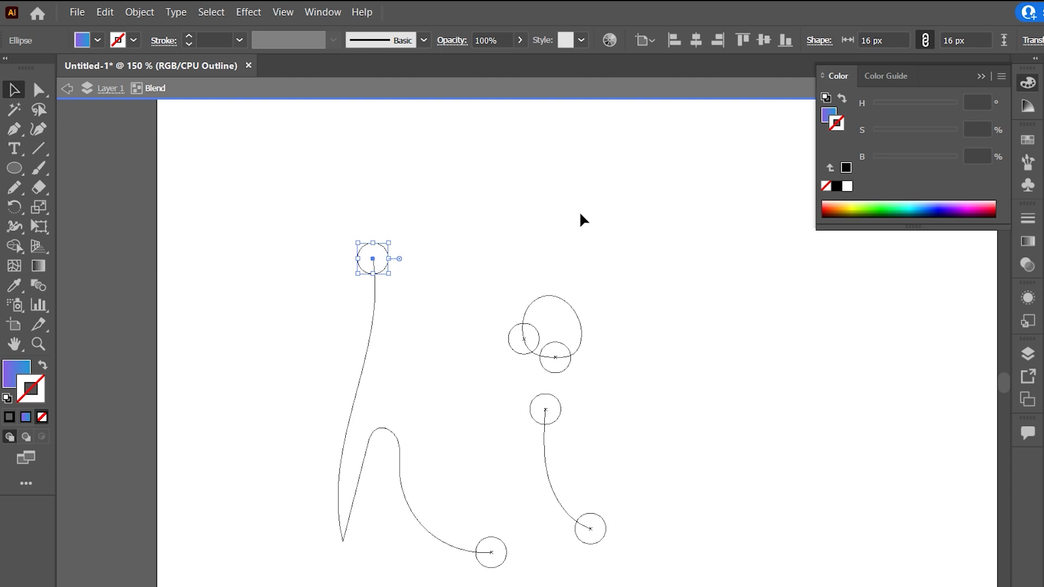
double_click(580, 215)
key("ctrl+y")
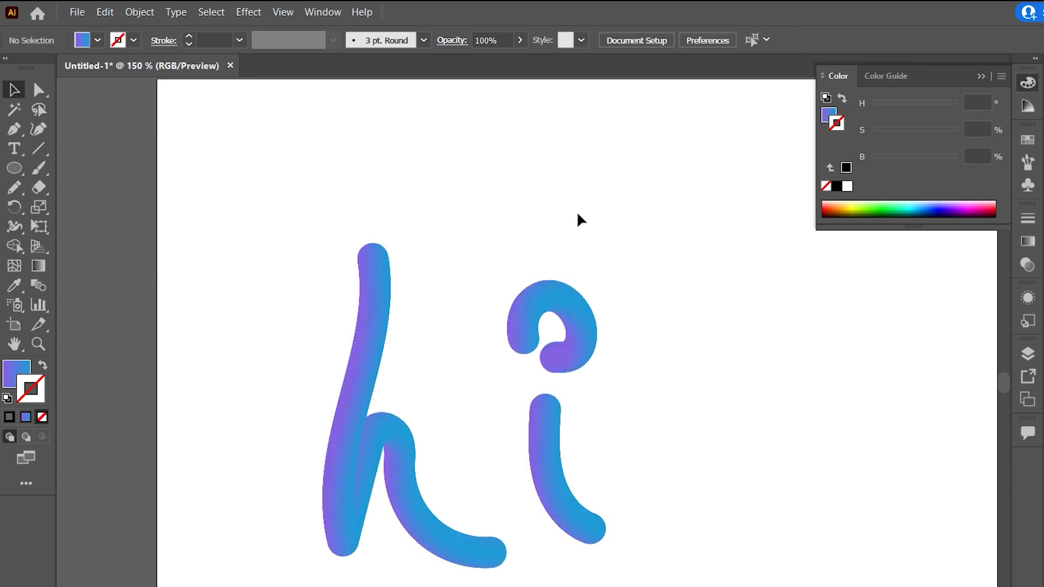
- Isolate the h's top circle and recolour its blue gradient stop orange with H 21.61, S 91.74 and B 90.2
left_click(379, 257)
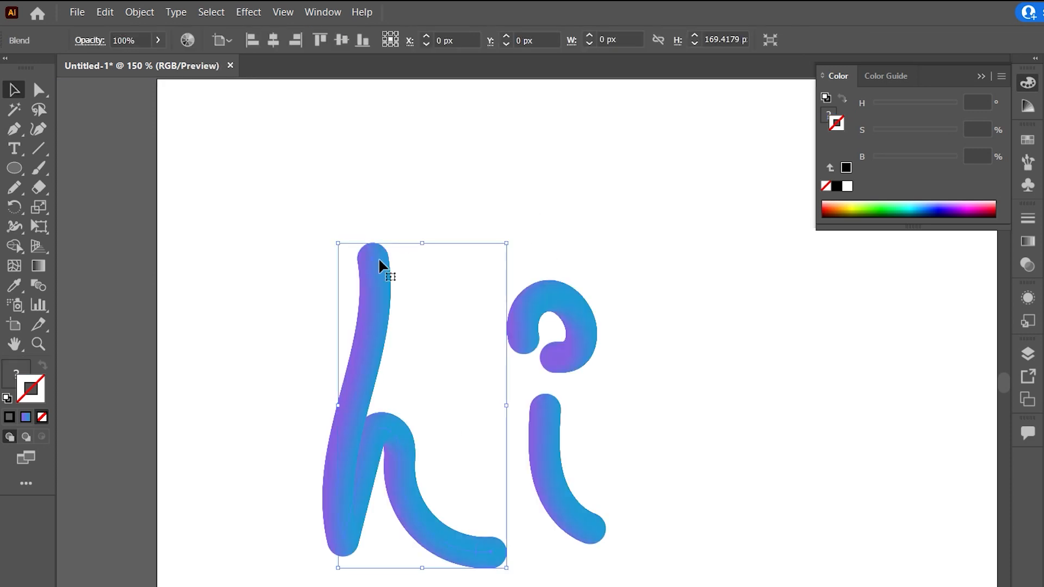
double_click(377, 254)
left_click_drag(373, 255, 374, 259)
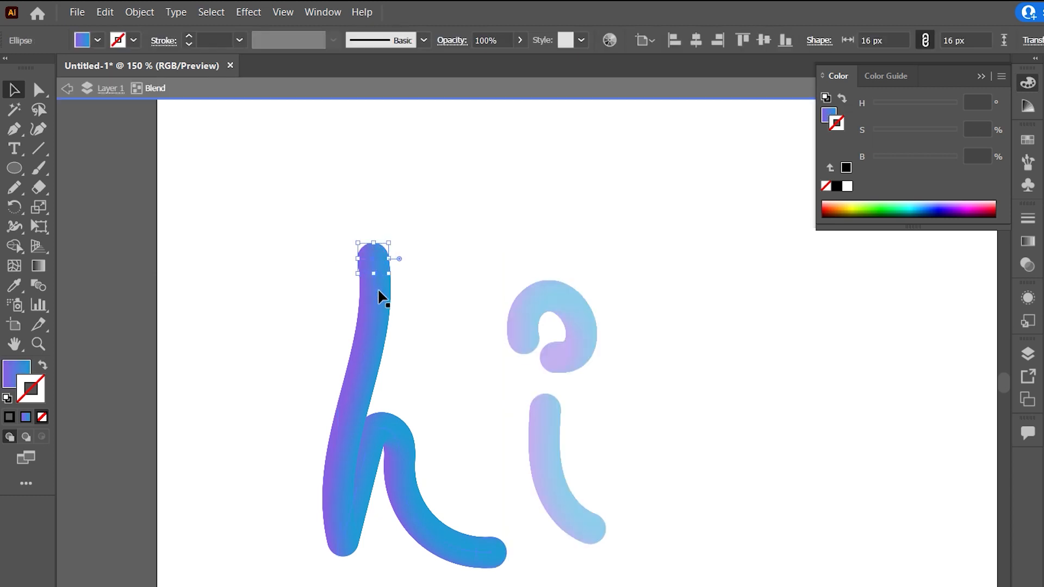
left_click(13, 376)
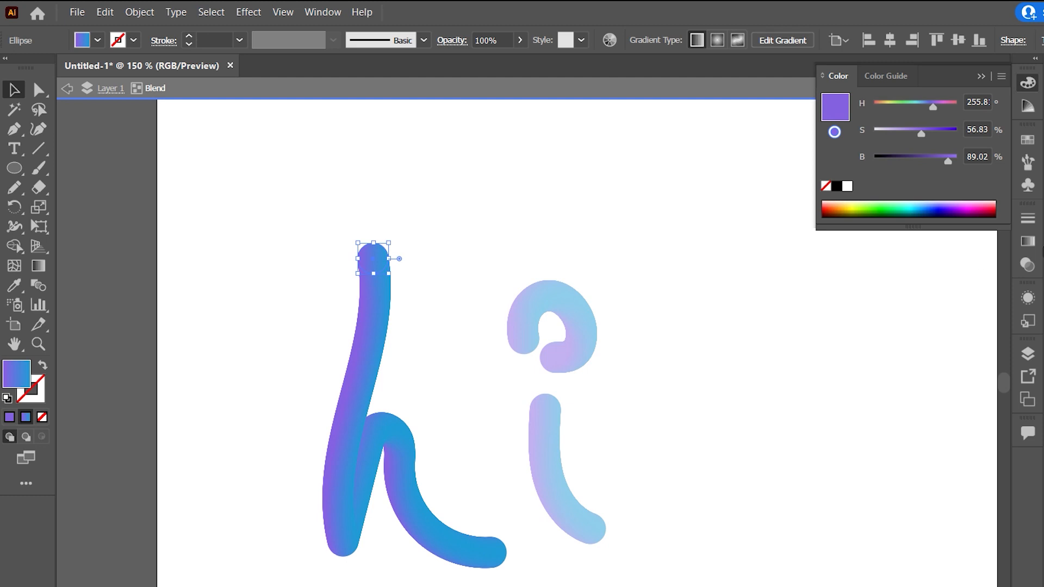
left_click(1028, 241)
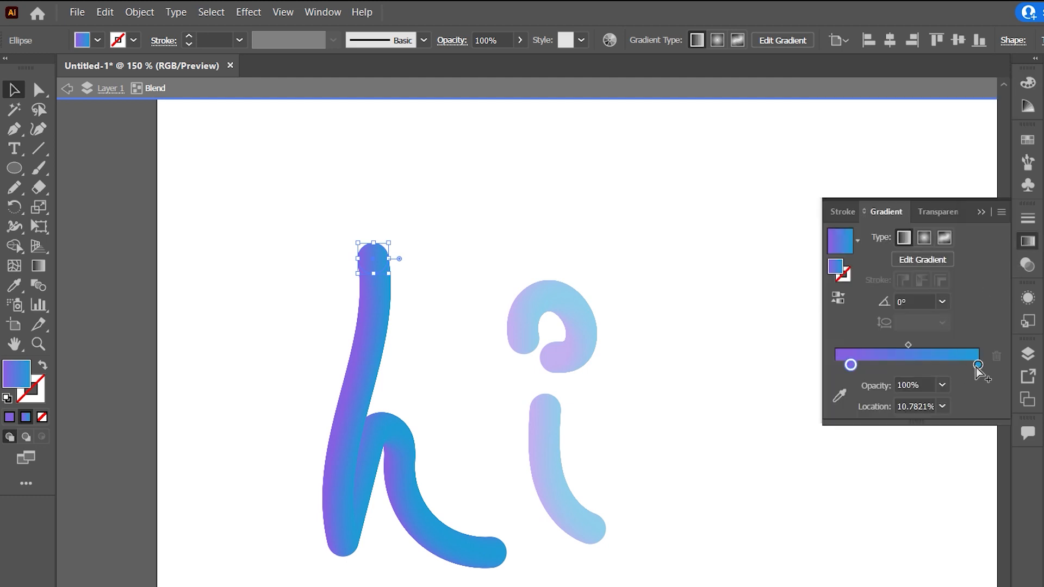
left_click(978, 366)
double_click(978, 365)
left_click_drag(905, 538, 824, 531)
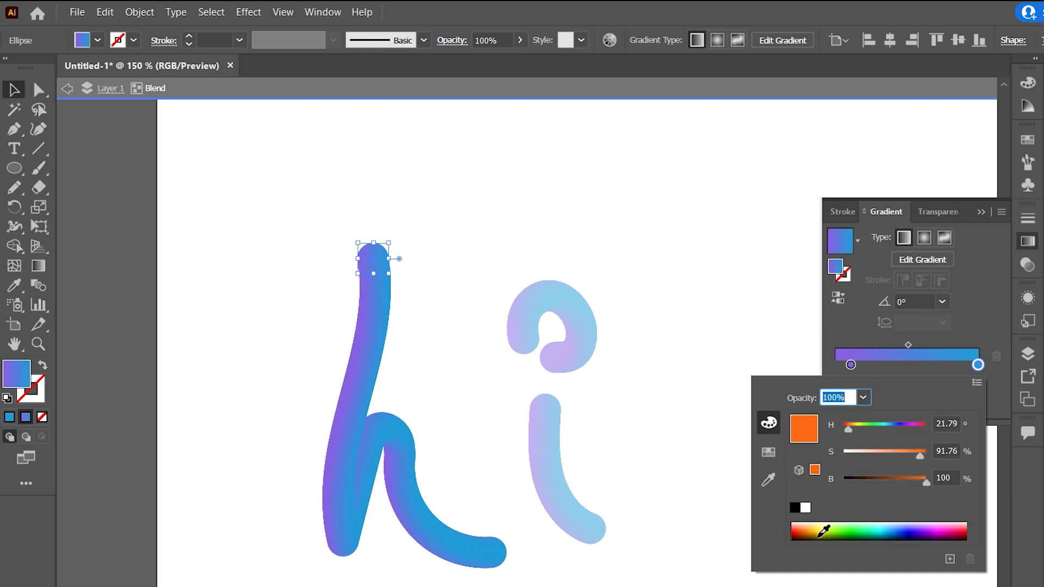
left_click_drag(926, 483, 919, 482)
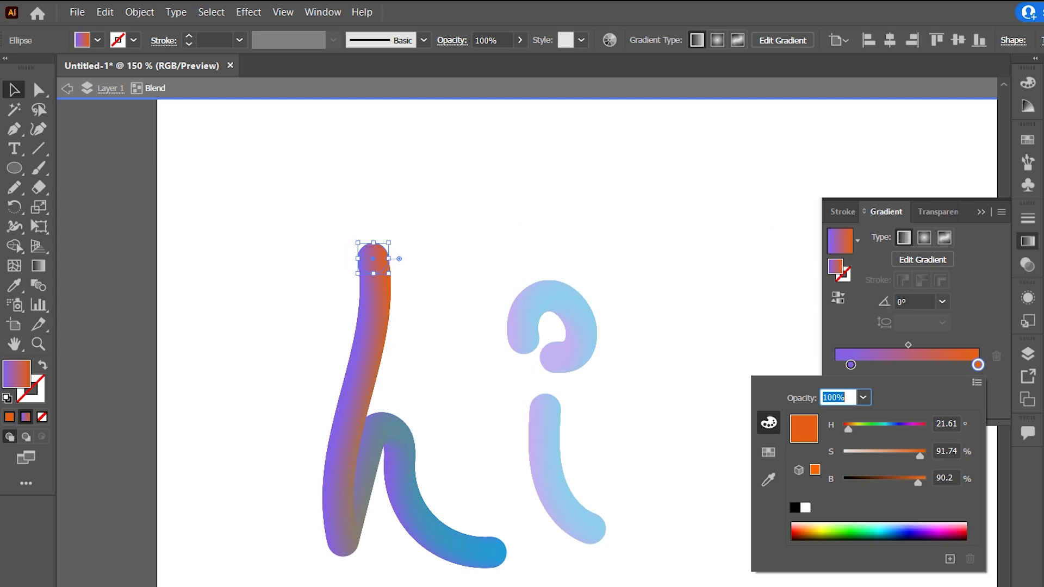
- Add dark blue and red stops between the purple and orange ends of the top circle's gradient
left_click(975, 309)
left_click(927, 366)
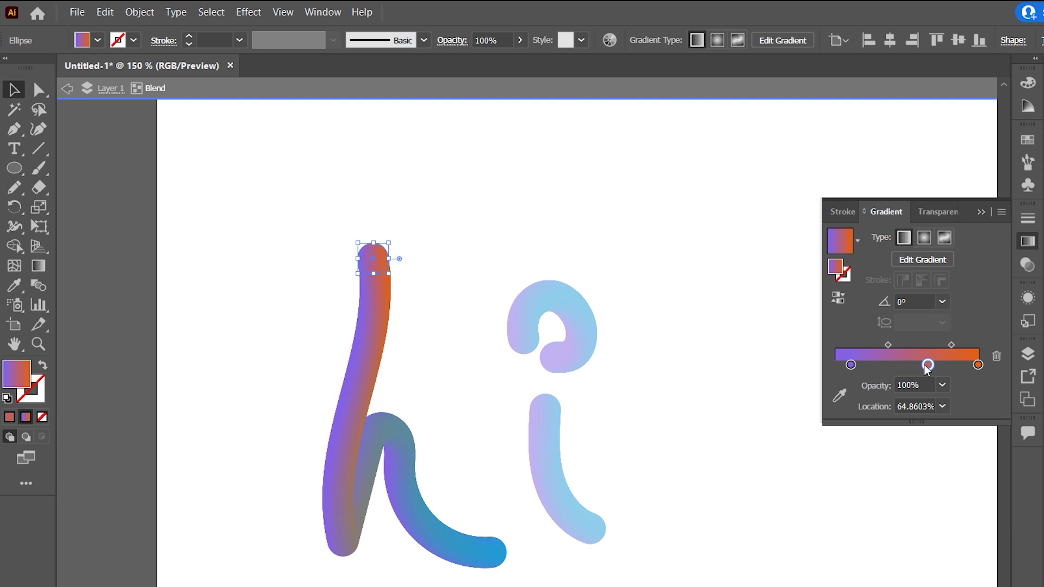
left_click_drag(927, 368, 928, 368)
left_click(892, 366)
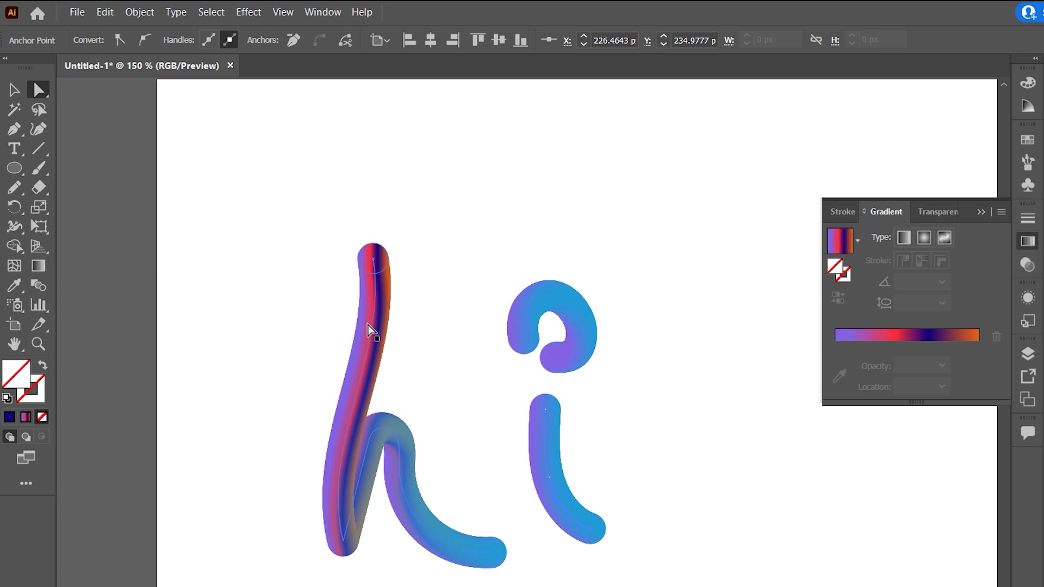
- Refine the curve of the h's multicoloured stem by adjusting the upper direction handle of its spine, and deselect it
left_click(387, 288)
mouse_move(387, 288)
left_mouse_down()
mouse_move(381, 307)
mouse_move(344, 310)
mouse_move(343, 299)
mouse_move(361, 304)
left_mouse_up()
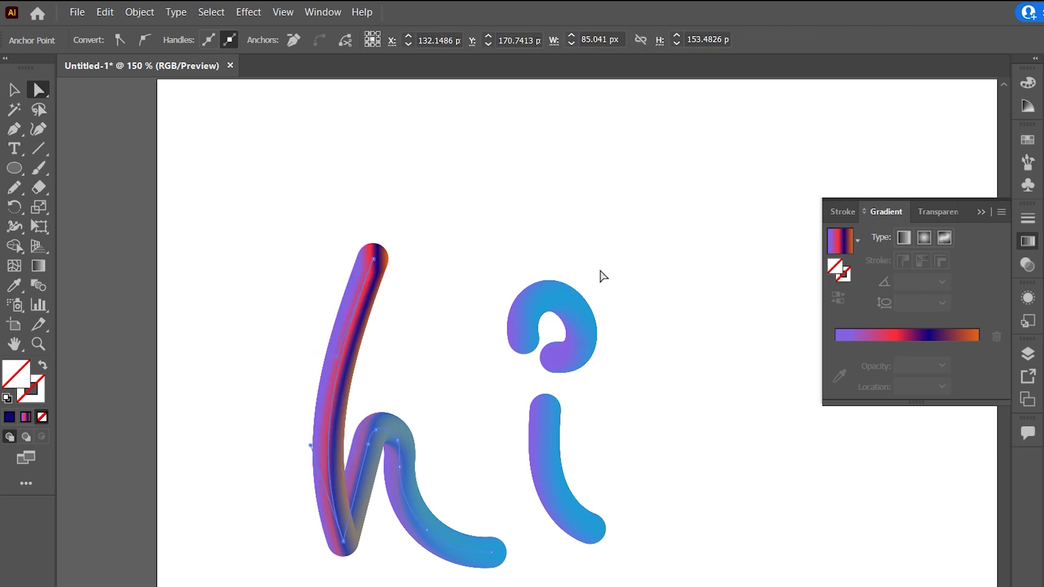
left_click_drag(337, 359, 379, 367)
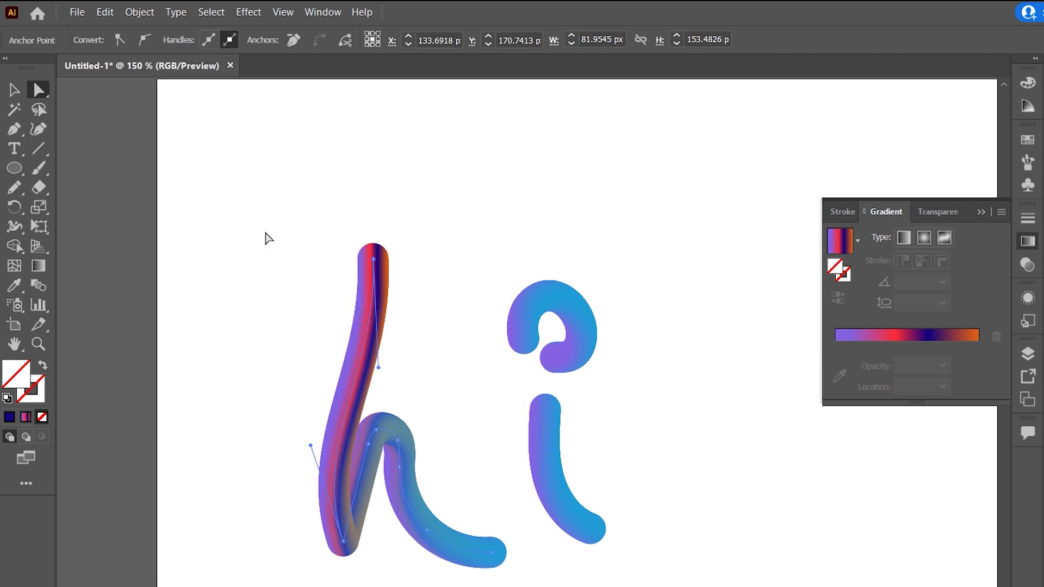
left_click(14, 90)
left_click(485, 208)
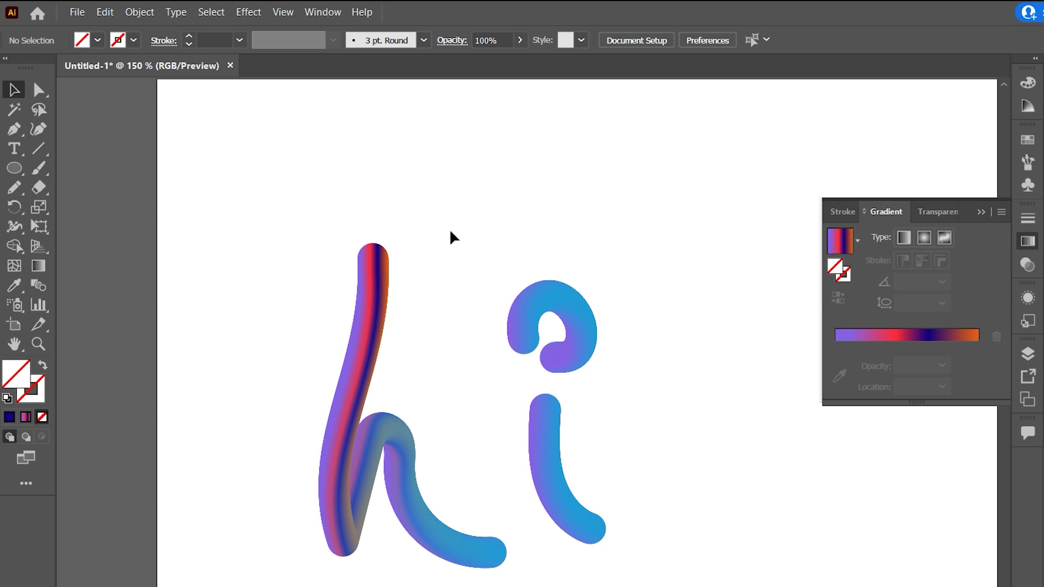
- Expand the h blend's appearance and then its object and fill, with the gradient expanded to 255 objects
left_click_drag(311, 205, 500, 585)
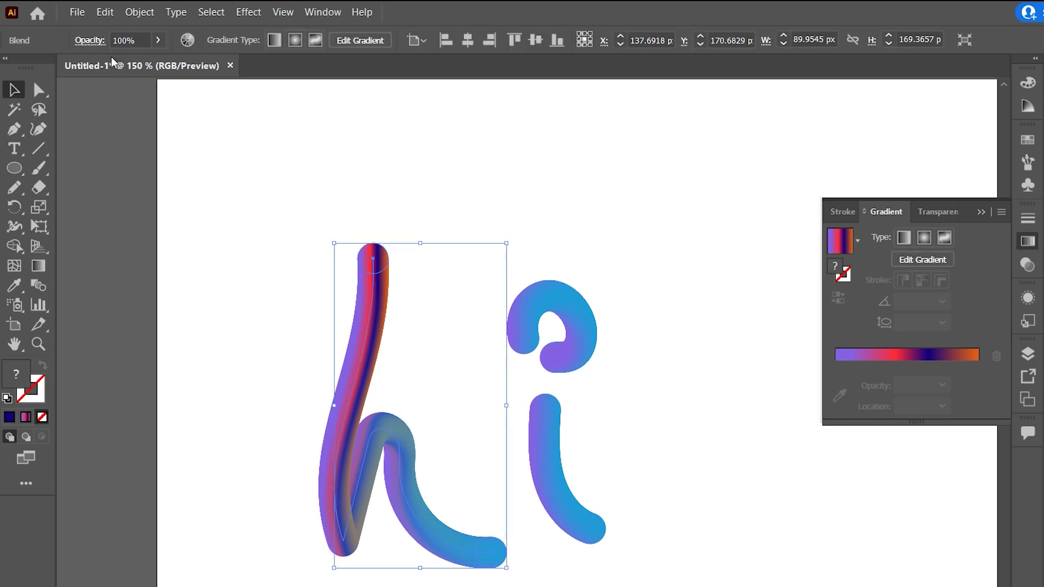
left_click(137, 13)
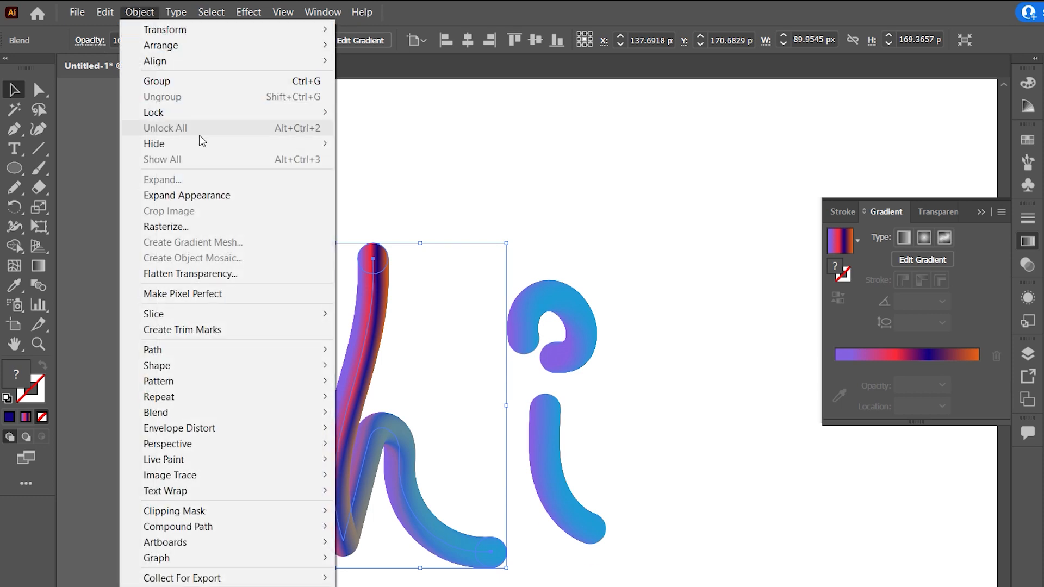
left_click(204, 196)
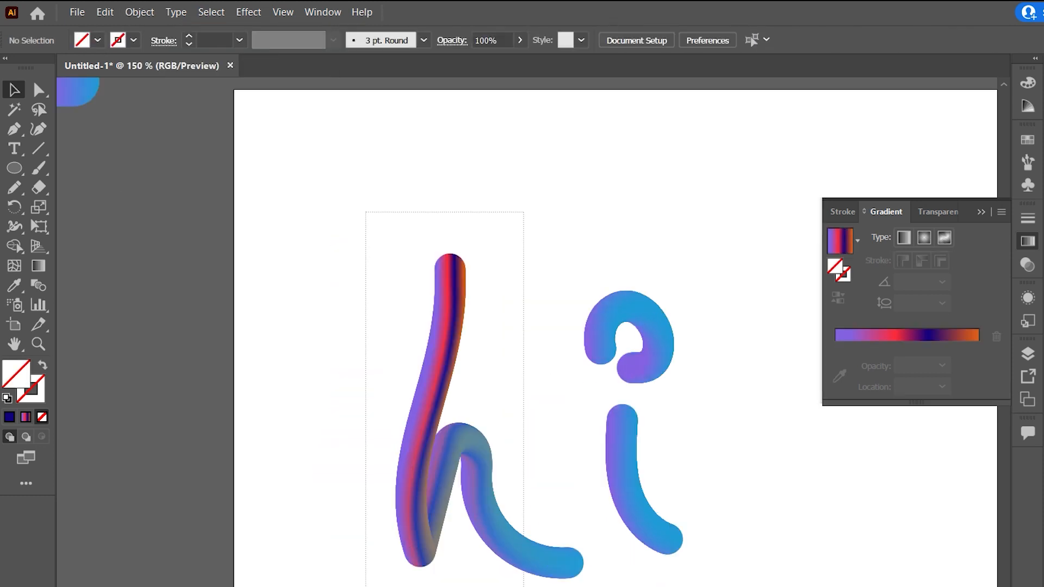
left_click(139, 12)
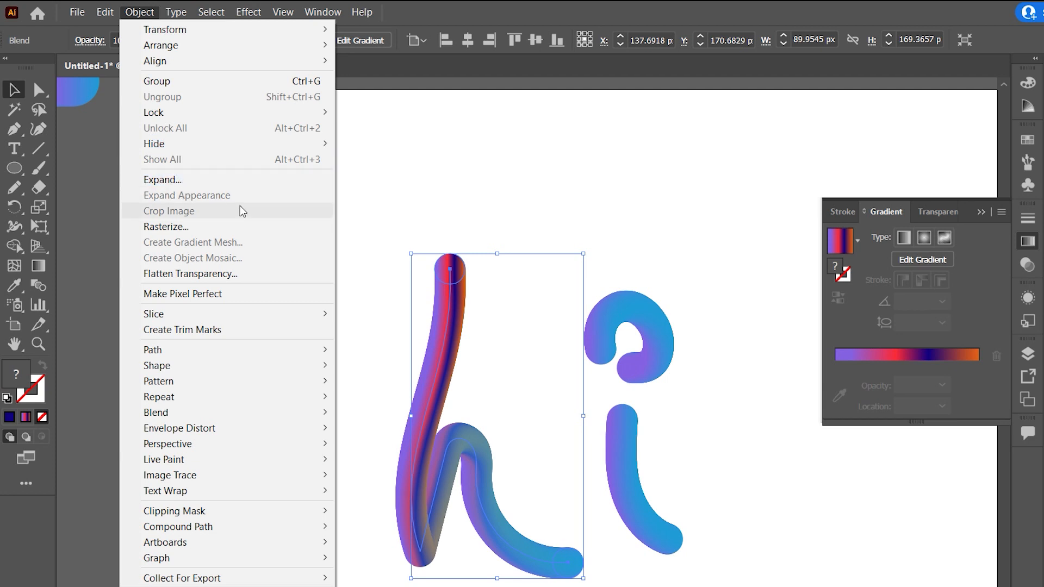
left_click(234, 183)
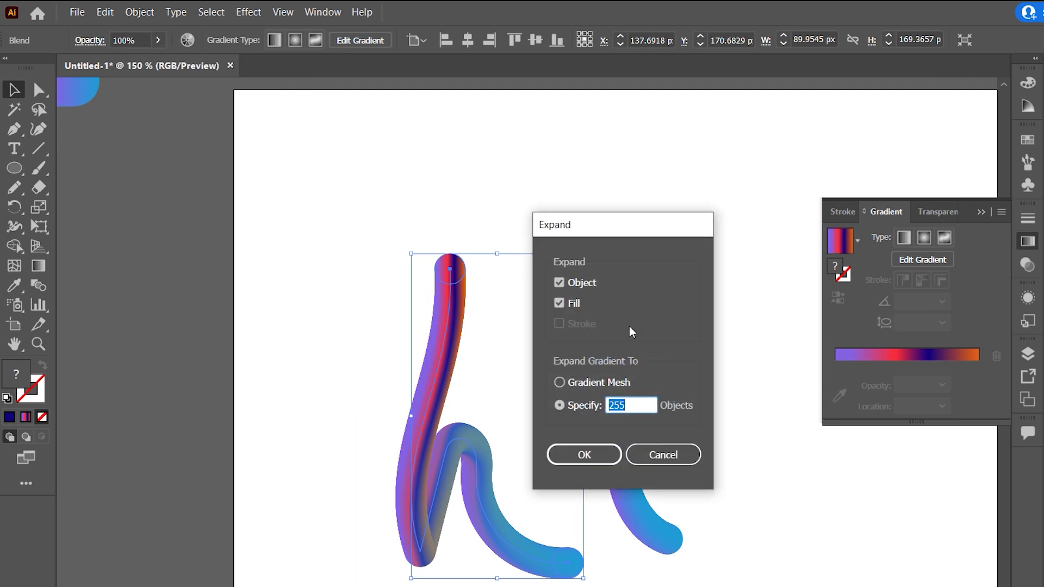
left_click(607, 460)
left_click(599, 267)
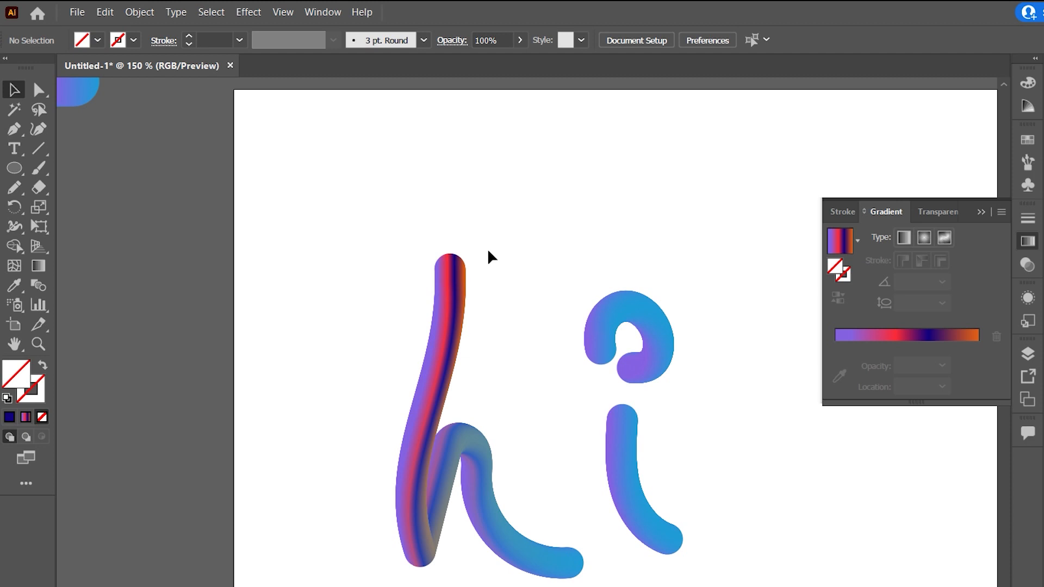
- Draw a freehand pencil path in the empty artboard area beside the i
mouse_move(781, 472)
left_mouse_down()
mouse_move(652, 401)
mouse_move(432, 365)
left_mouse_up()
left_click(12, 187)
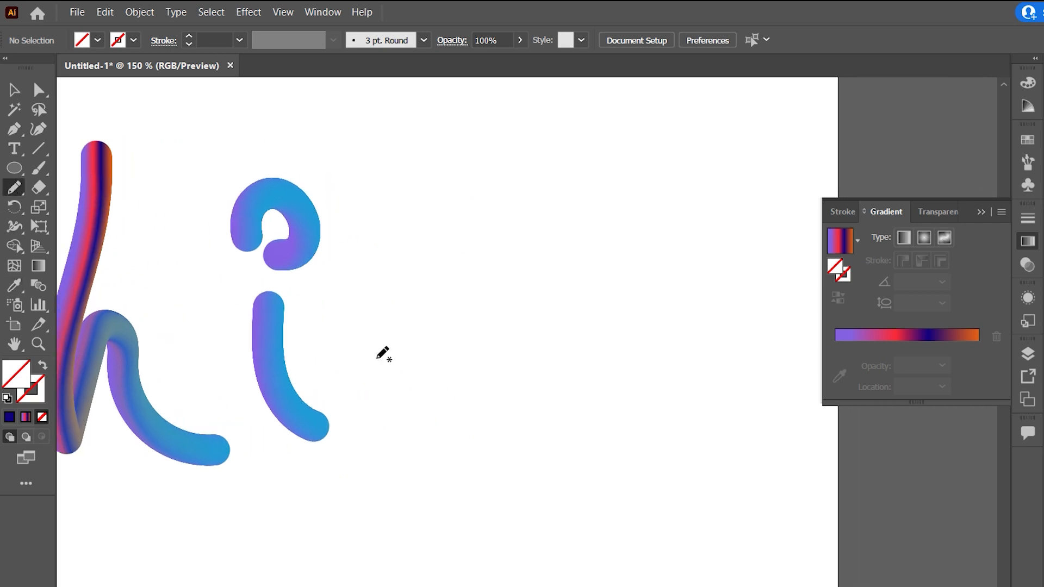
mouse_move(371, 471)
left_mouse_down()
mouse_move(389, 460)
mouse_move(432, 476)
mouse_move(461, 449)
mouse_move(500, 449)
mouse_move(554, 364)
mouse_move(577, 355)
left_mouse_up()
left_click(13, 90)
scroll(582, 335, "down", 2)
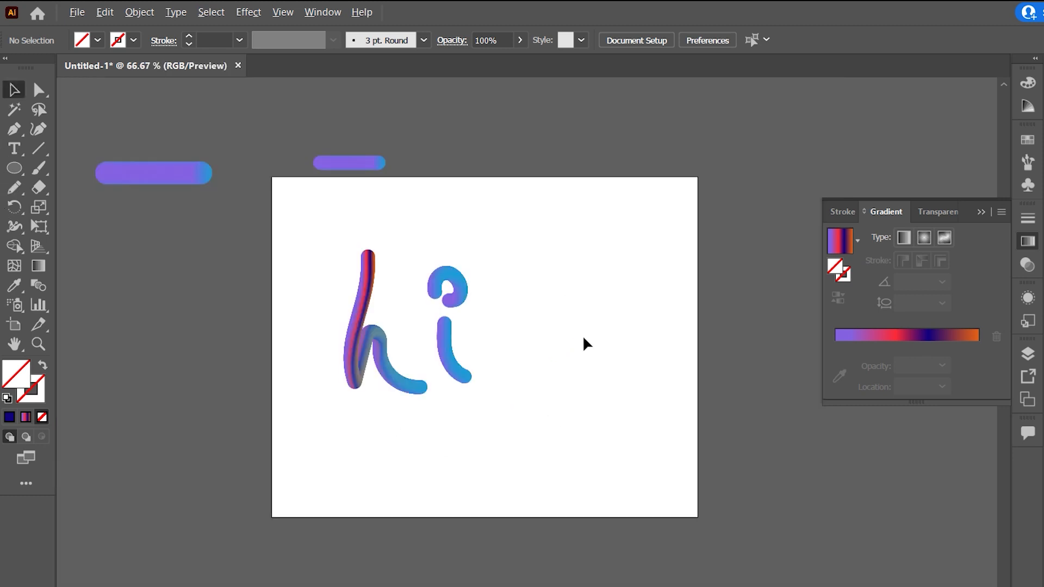
- Replace the spine of the small purple-blue blend above the artboard with the wavy pencil path beside the i
left_click_drag(534, 290, 659, 485)
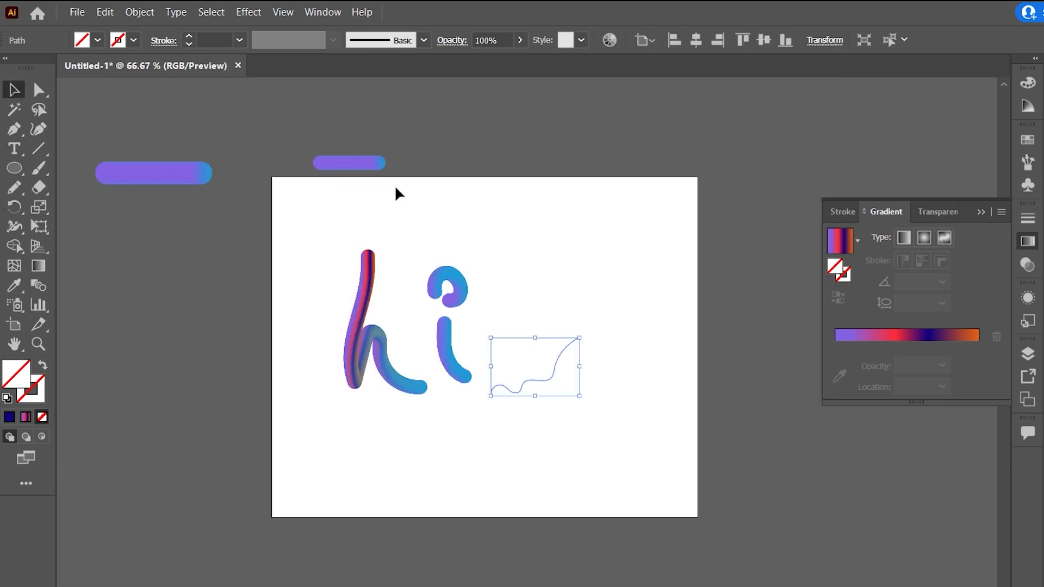
left_click(380, 163)
left_click_drag(526, 311, 605, 454)
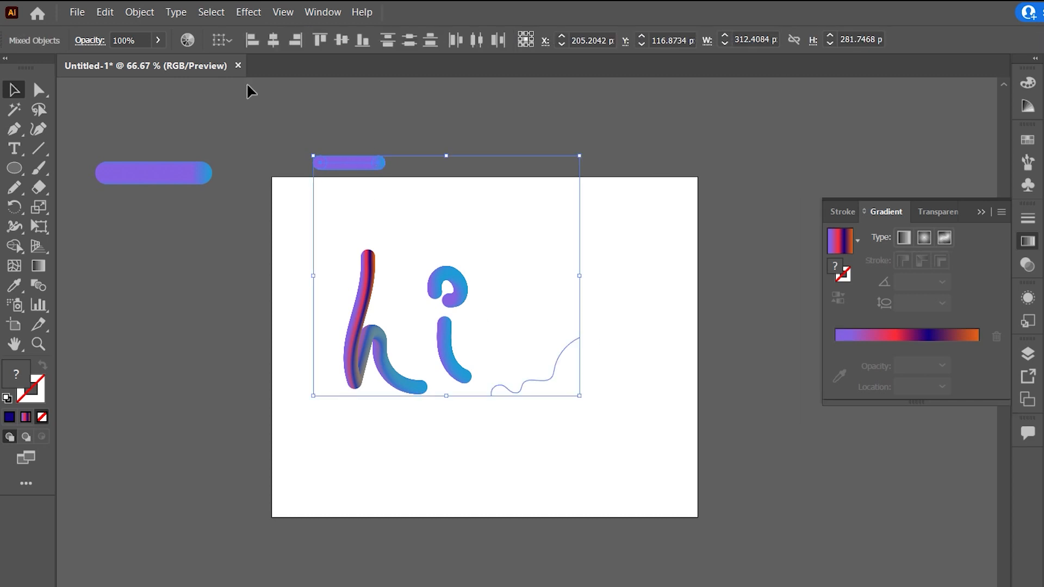
left_click(139, 12)
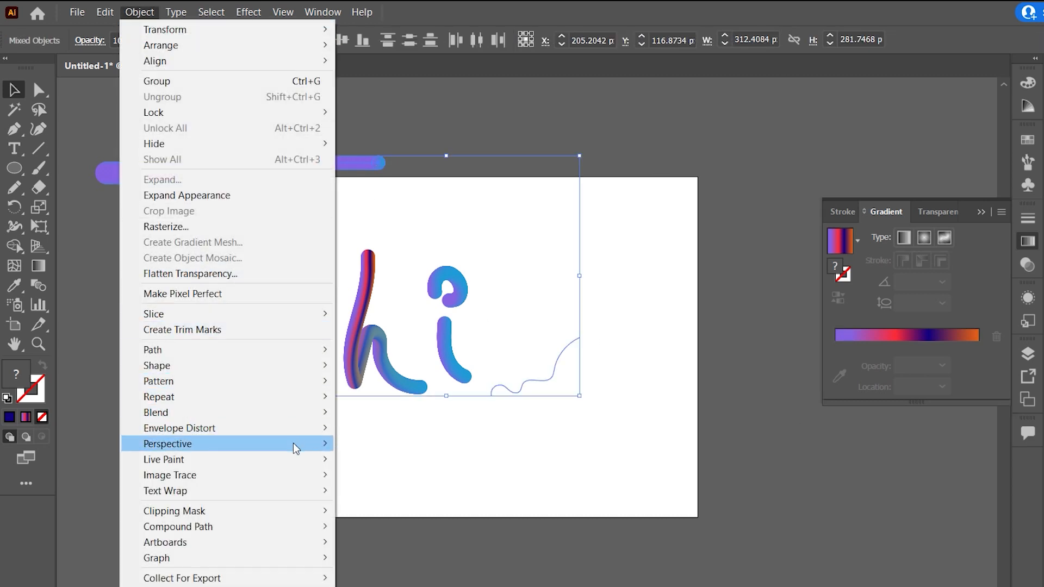
mouse_move(260, 408)
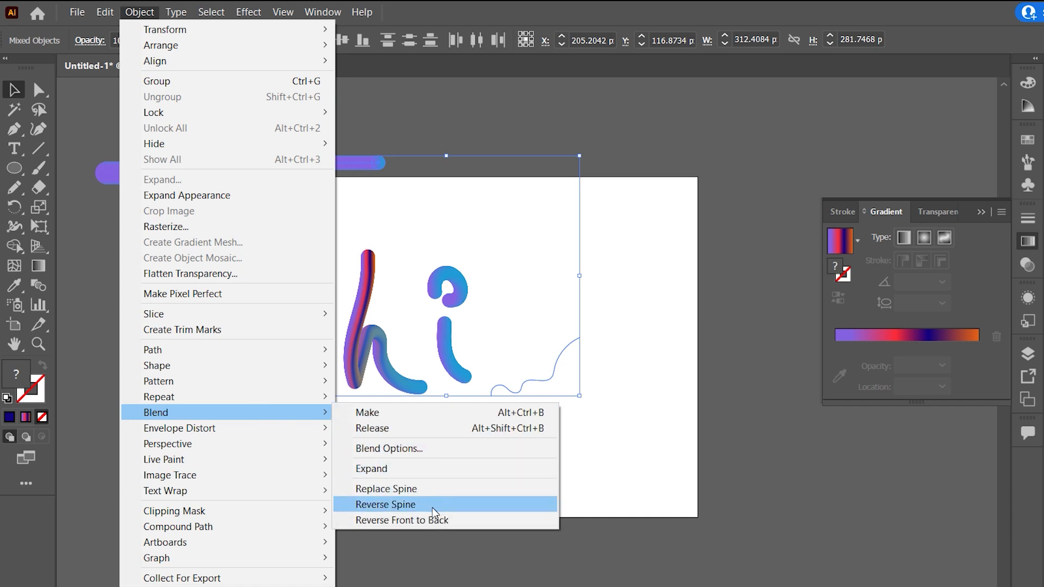
left_click(434, 504)
left_click(579, 451)
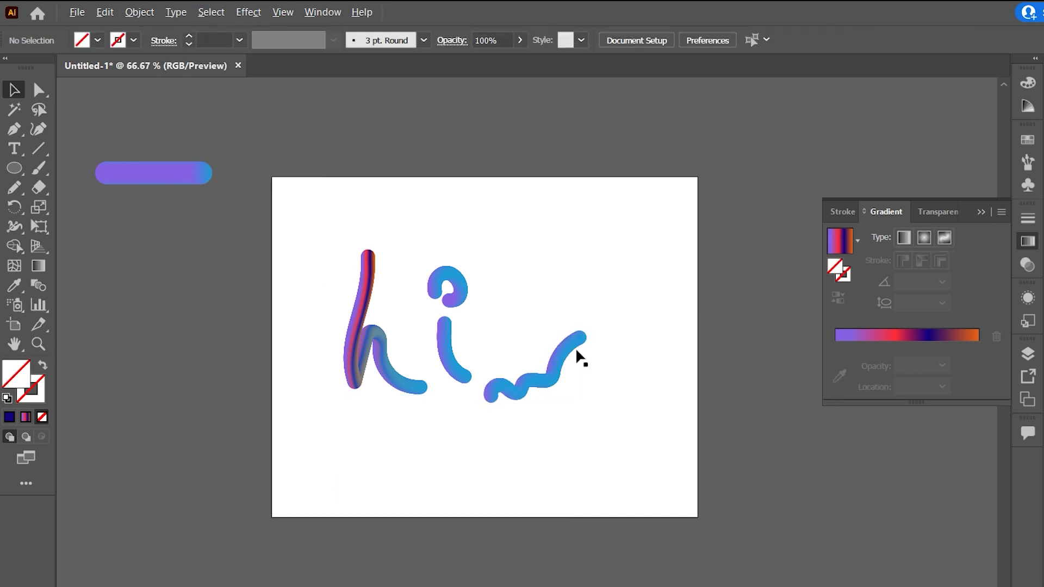
- Try to reshape the bend below the upper end of the wavy blend by adjusting its spine's direction handle, and undo it
scroll(575, 348, "up", 3)
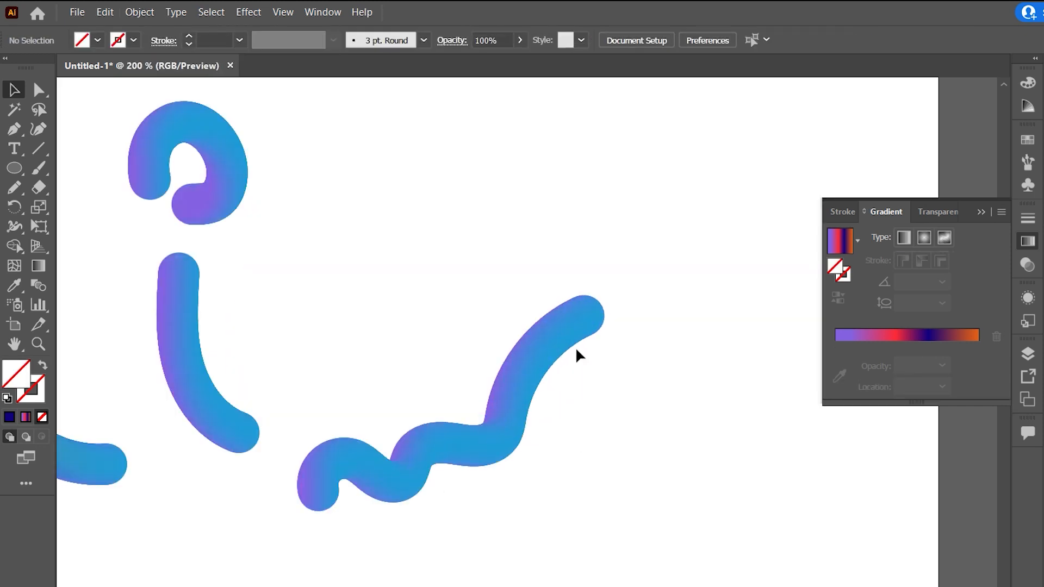
left_click(508, 415)
left_click(38, 90)
scroll(525, 447, "up", 1)
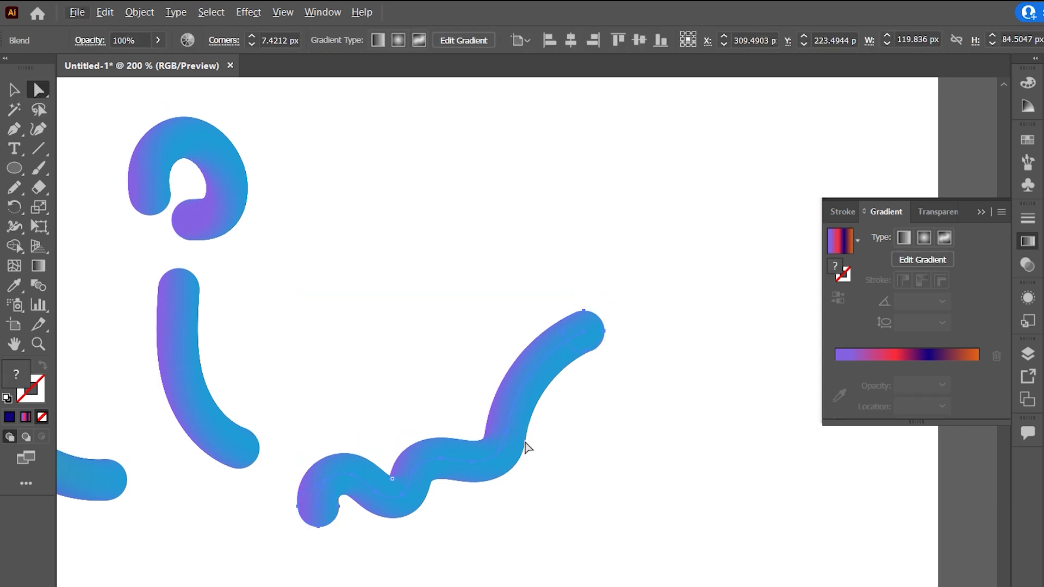
left_click_drag(514, 438, 504, 427)
left_click(504, 429)
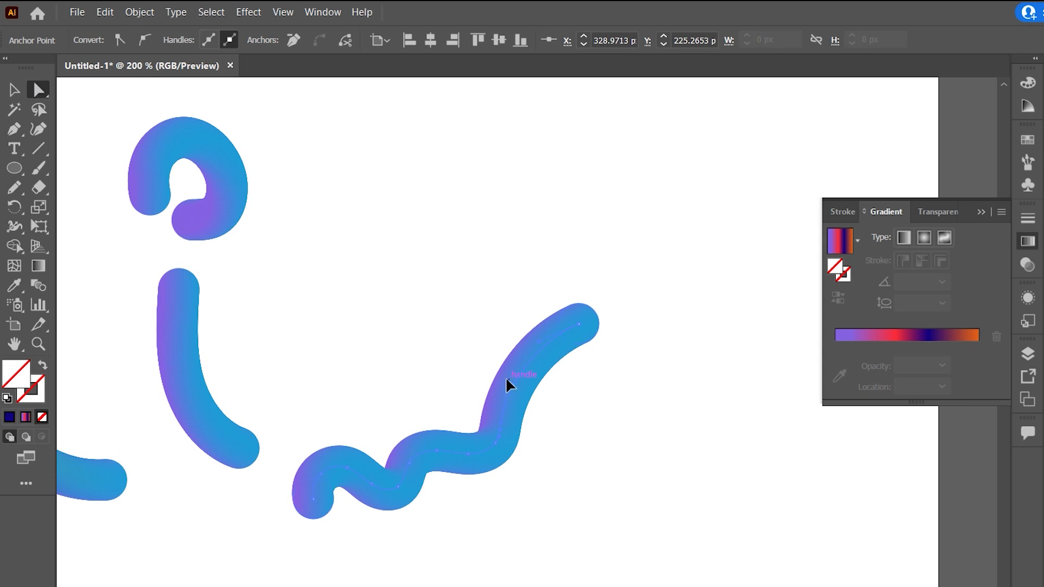
left_click_drag(497, 380, 513, 412)
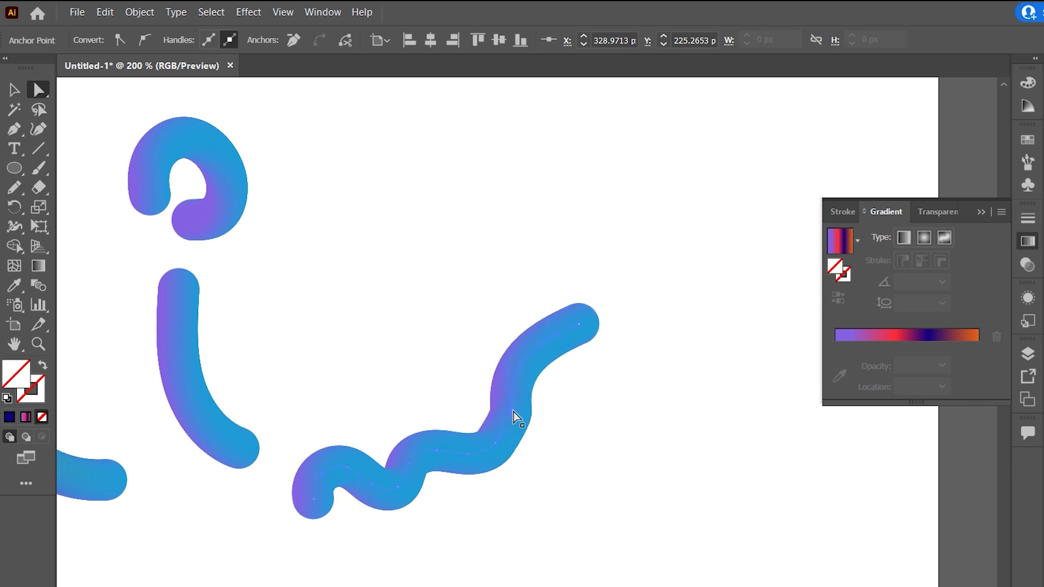
key("ctrl+z")
key("ctrl+z")
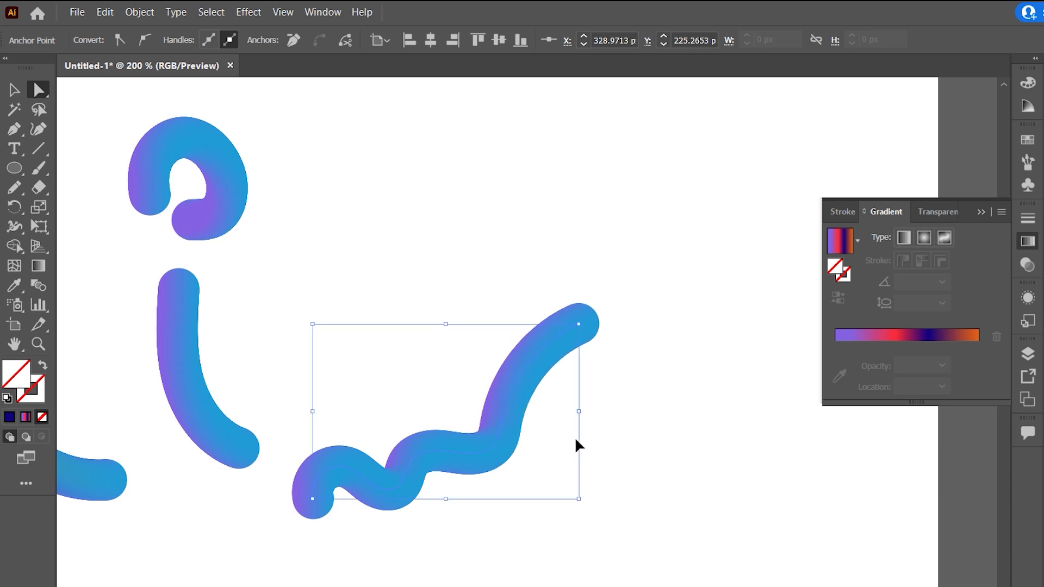
- Isolate the wavy blend, enlarge the circle at its upper end to over twice its size as a head, and exit isolation
left_click(651, 413)
left_click(584, 326)
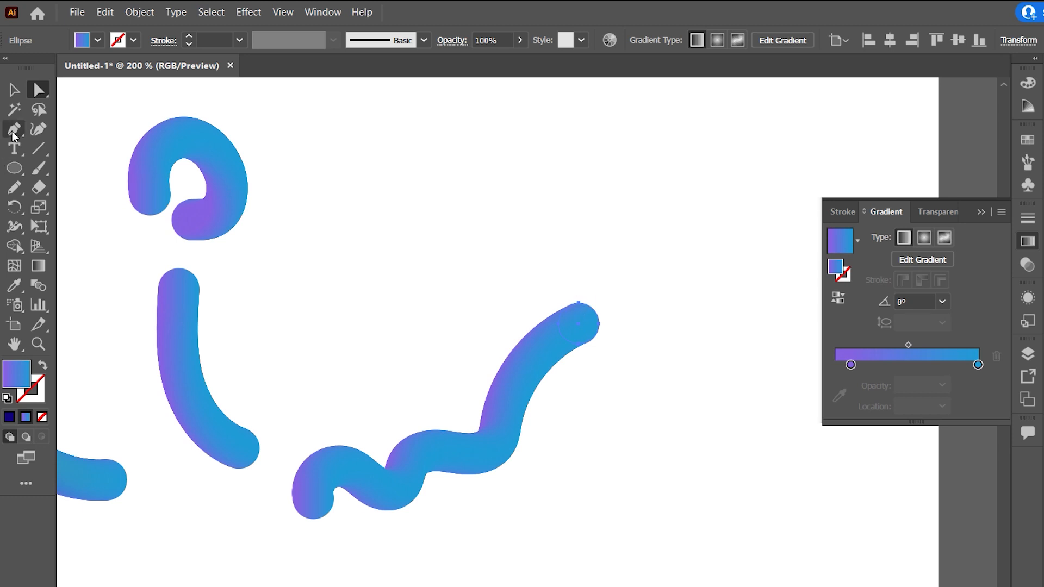
left_click(24, 89)
double_click(589, 332)
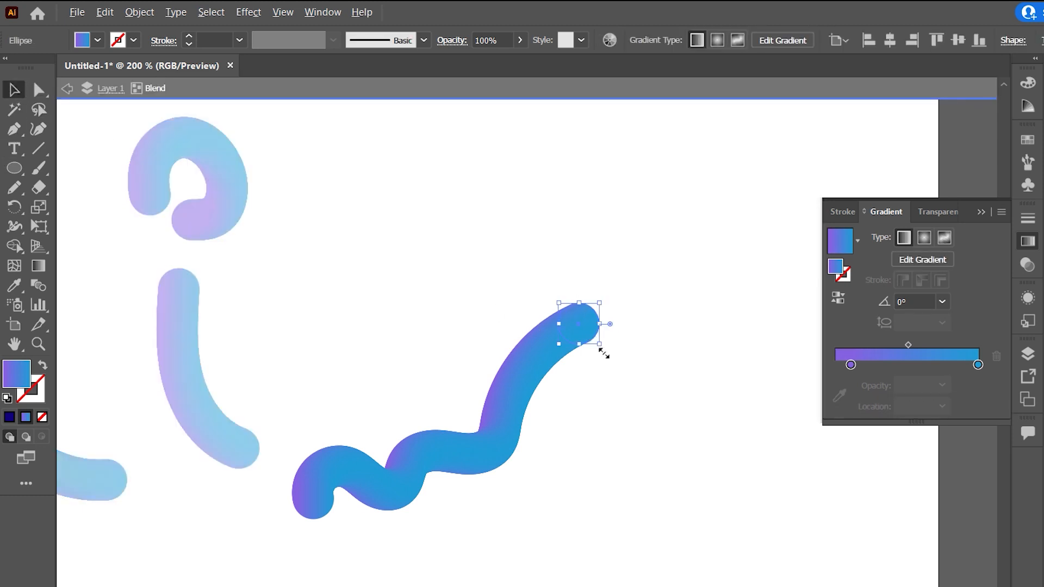
left_click_drag(602, 351, 662, 384)
double_click(716, 417)
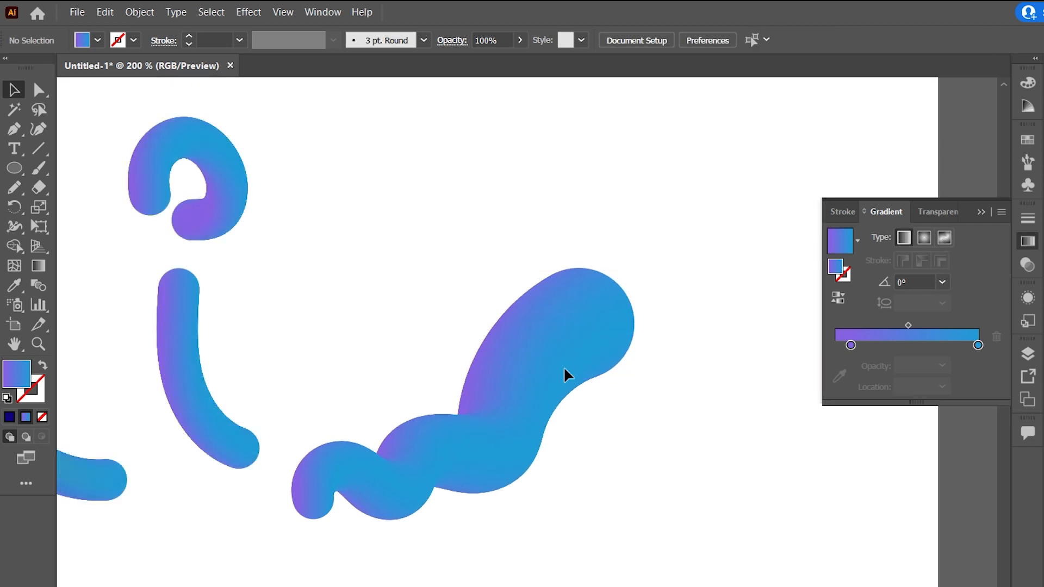
- Draw a circle about 16 px wide on the worm's head and fill it near-white with HSB 240, 0.78, 100
left_click(14, 150)
left_click(13, 169)
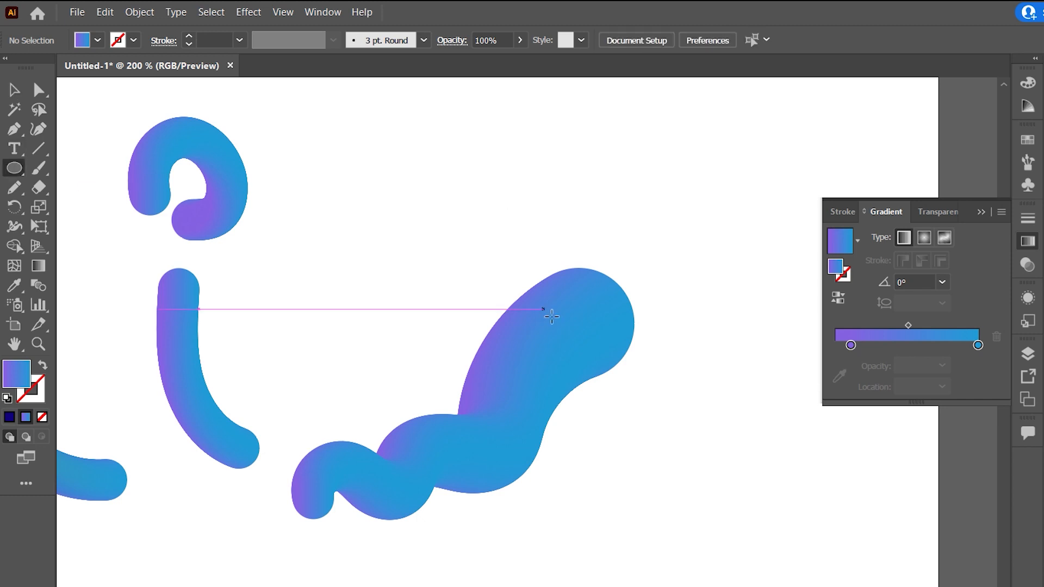
left_click_drag(563, 305, 603, 346)
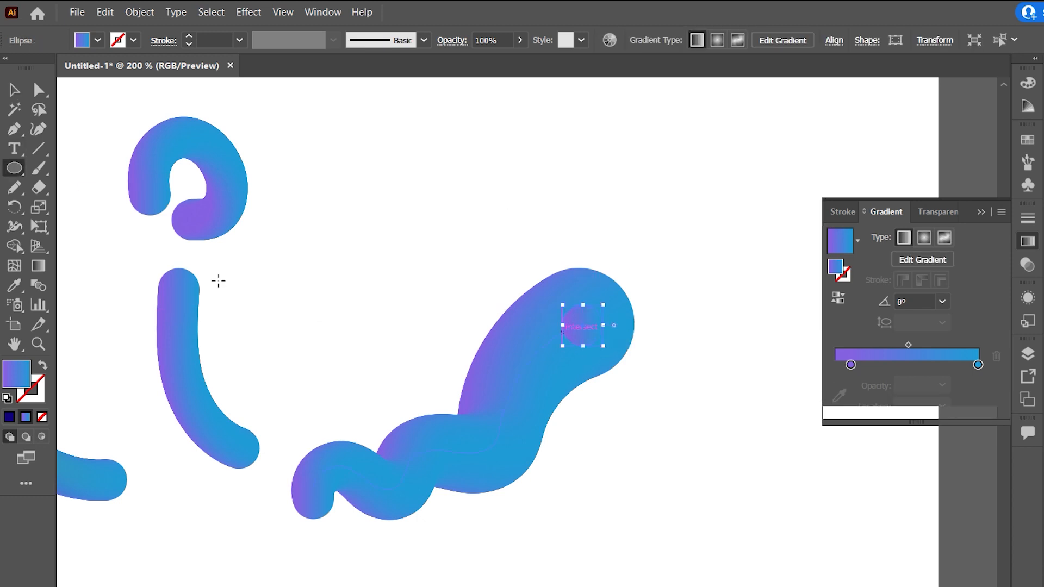
left_click(10, 417)
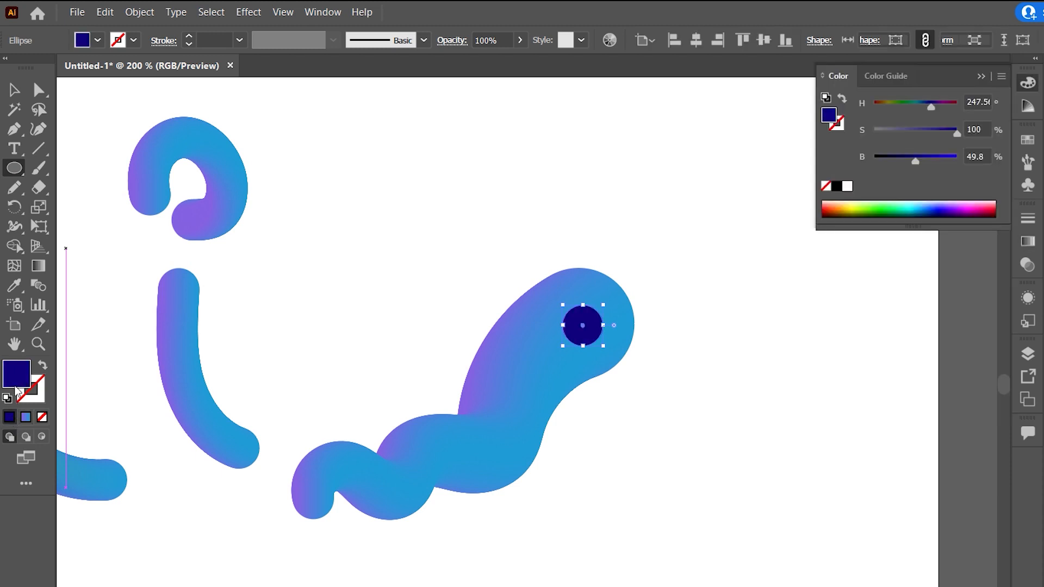
double_click(21, 379)
mouse_move(902, 272)
left_mouse_down()
mouse_move(771, 440)
mouse_move(780, 423)
mouse_move(768, 215)
left_mouse_up()
key("Return")
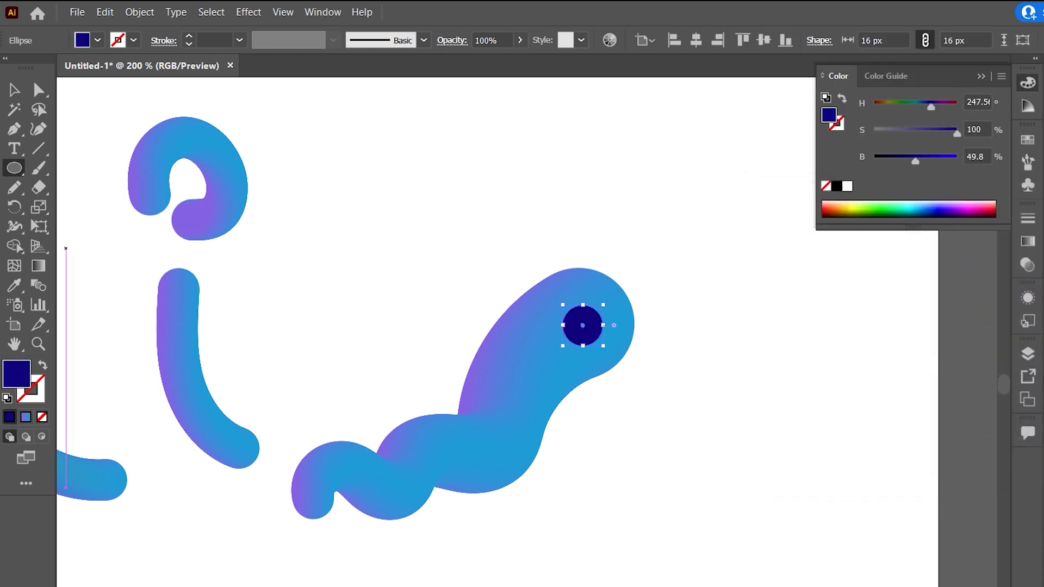
left_click(14, 90)
left_click(515, 135)
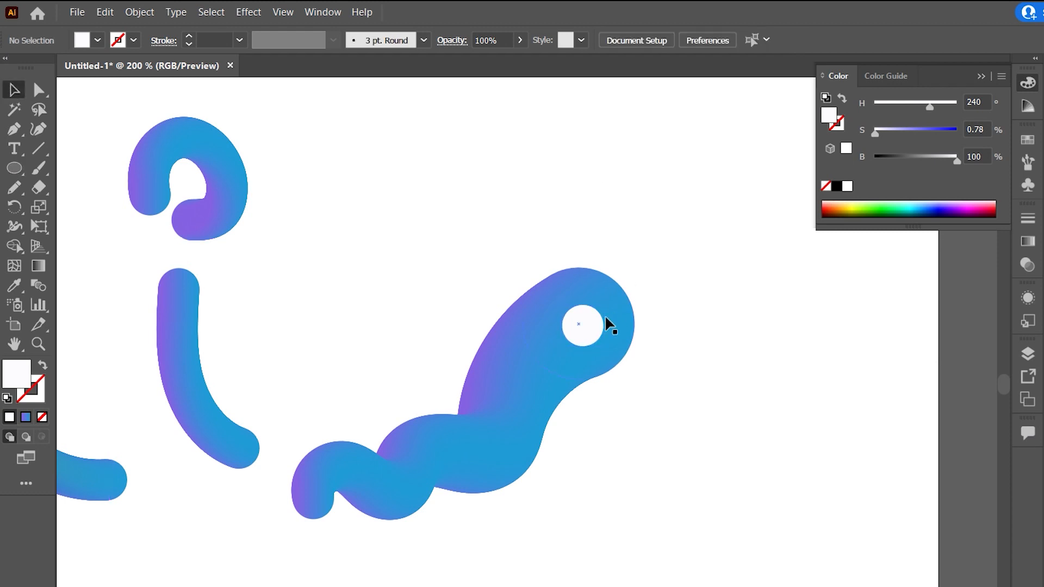
- Position the circle as one eye, duplicate it level to its right as the second eye, and fill both with black
left_click_drag(592, 324, 639, 302)
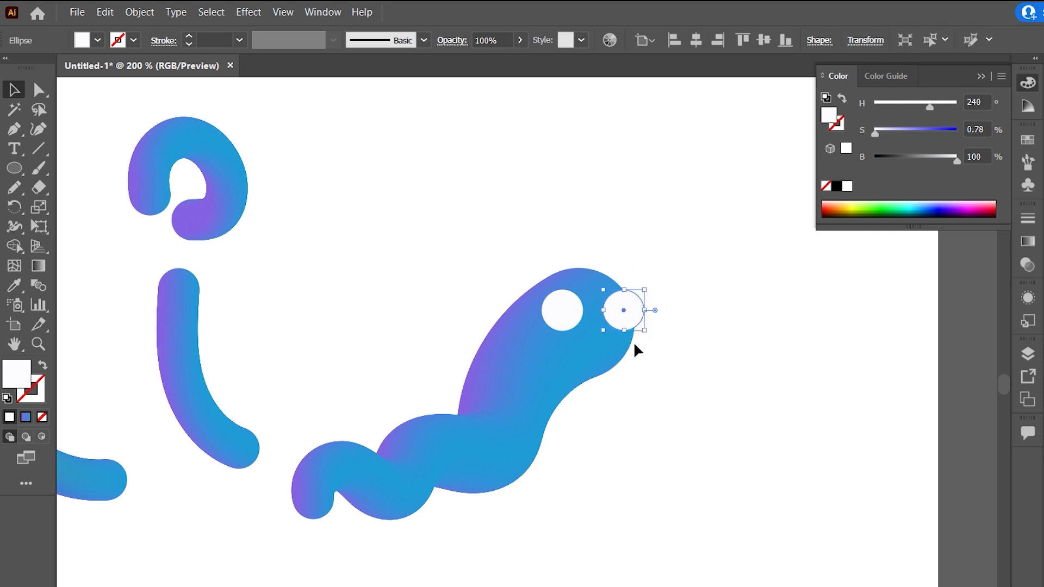
left_click(554, 315, "shift")
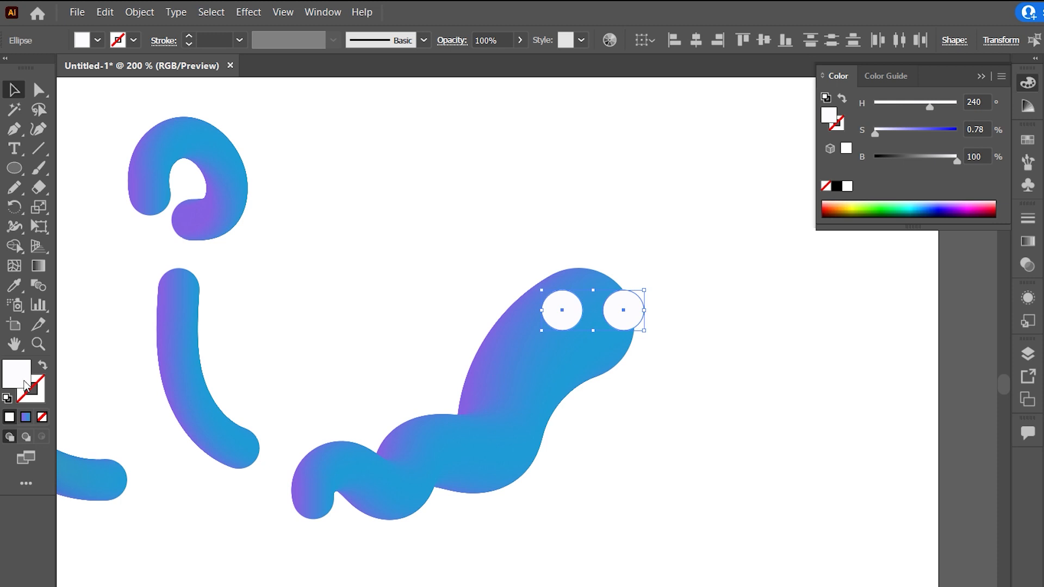
double_click(25, 386)
left_click_drag(811, 386, 769, 473)
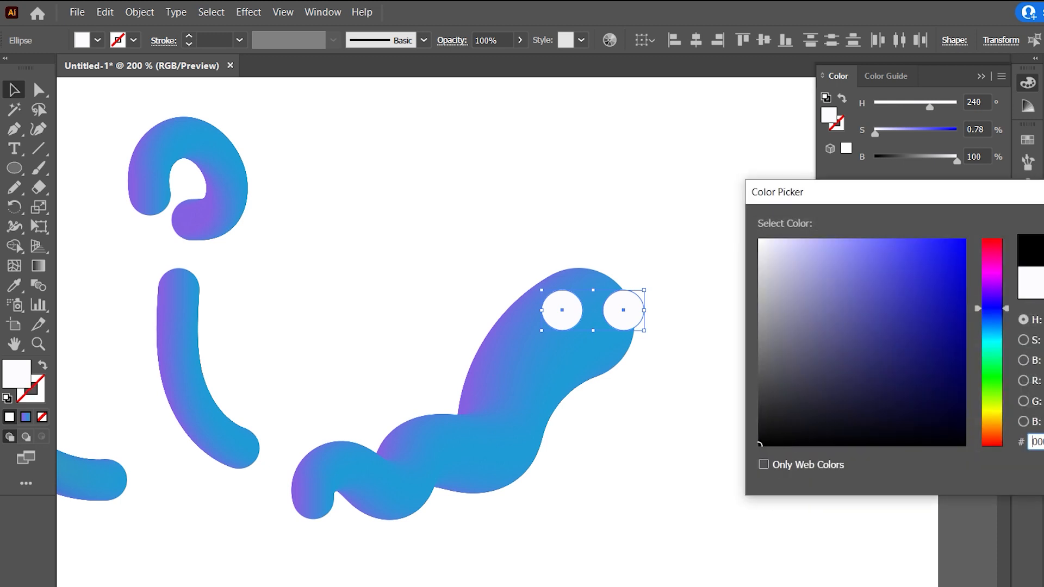
key("Return")
left_click(719, 317)
- Add a smaller concentric copy of the right black eye and fill it near-white with HSB 240, 3.92, 100
scroll(649, 248, "up", 1)
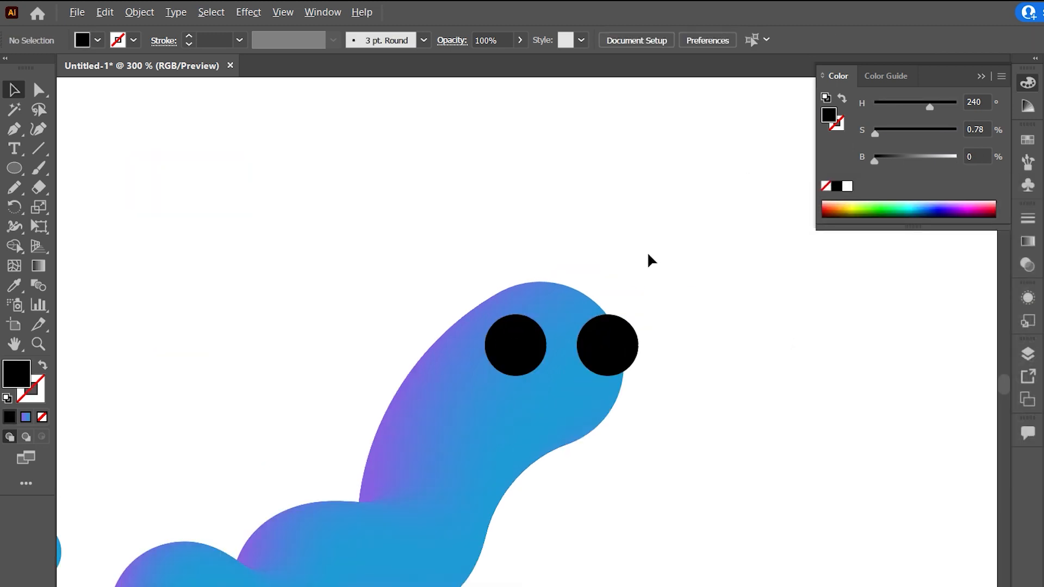
left_click(603, 347)
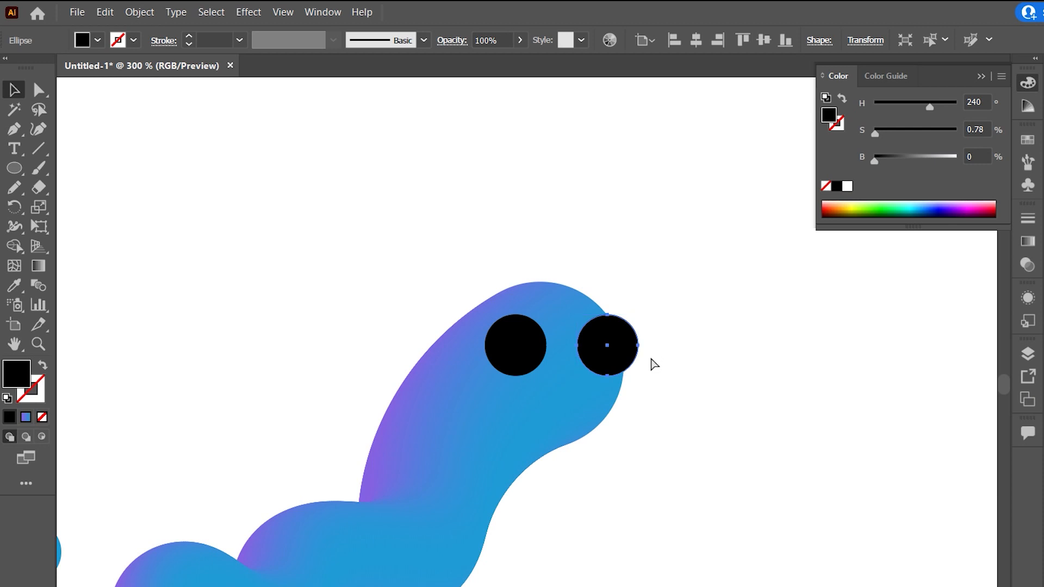
left_click(730, 337)
left_click(624, 350)
key("ctrl+shift+b")
left_click_drag(642, 323, 630, 339)
double_click(24, 381)
left_click_drag(802, 276, 768, 234)
key("Return")
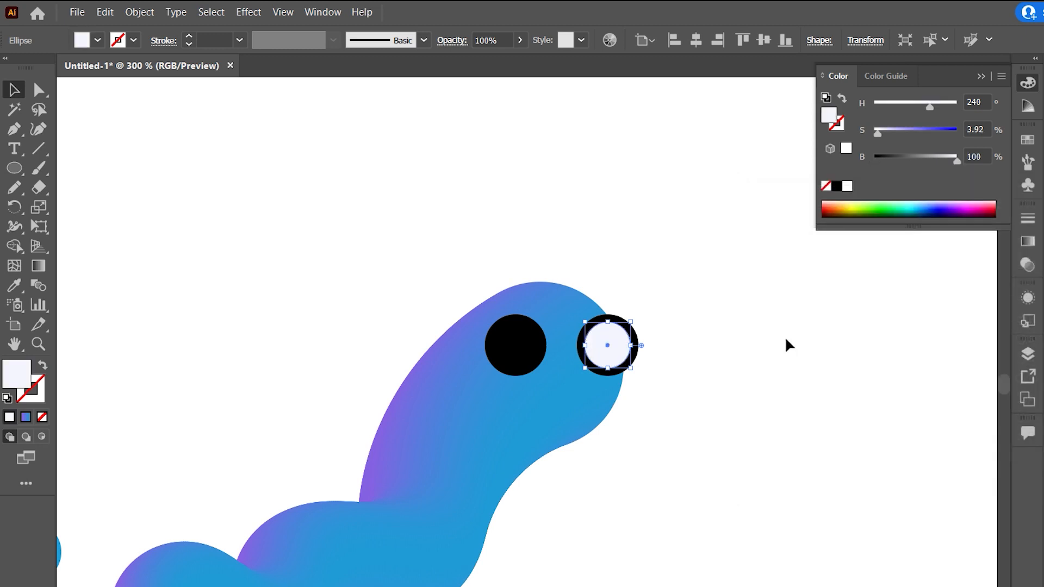
- Shrink the right eye's near-white inner circle to about half the eye's width and duplicate it into the centre of the left eye
left_click(657, 352)
left_click(603, 350)
left_click_drag(632, 321, 523, 359)
left_click(651, 345)
left_click(676, 420)
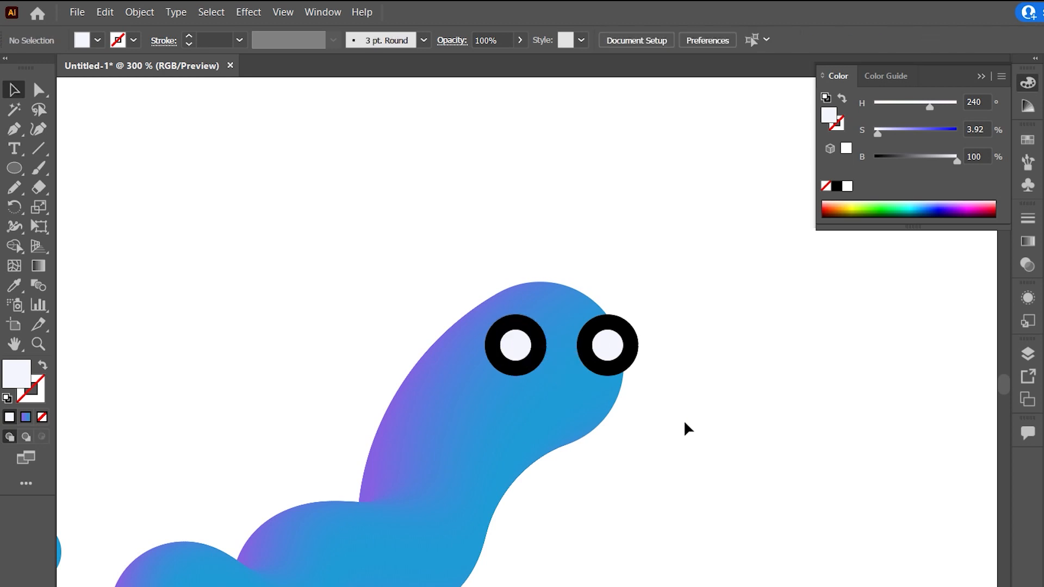
scroll(702, 408, "down", 1)
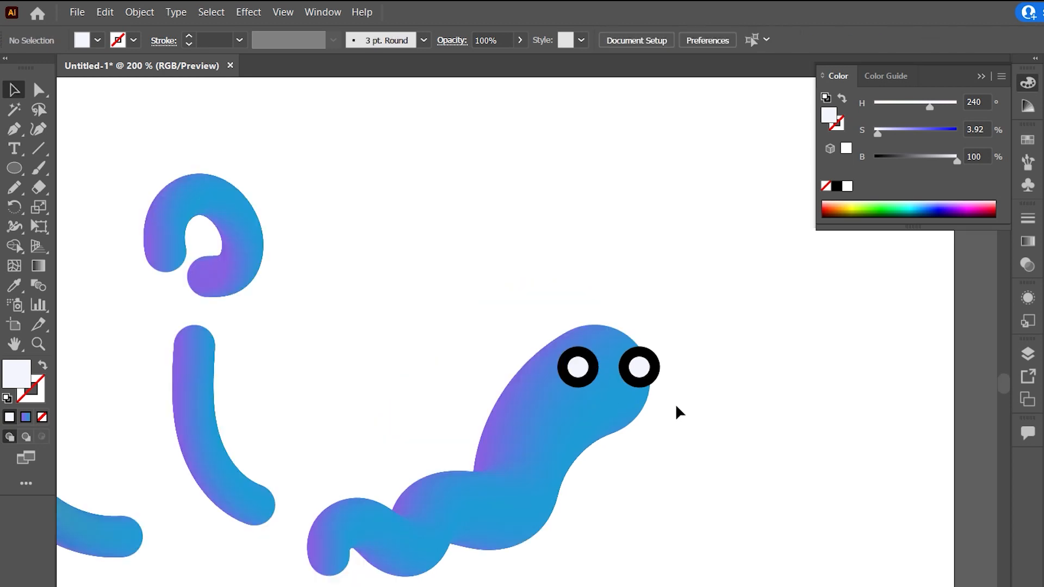